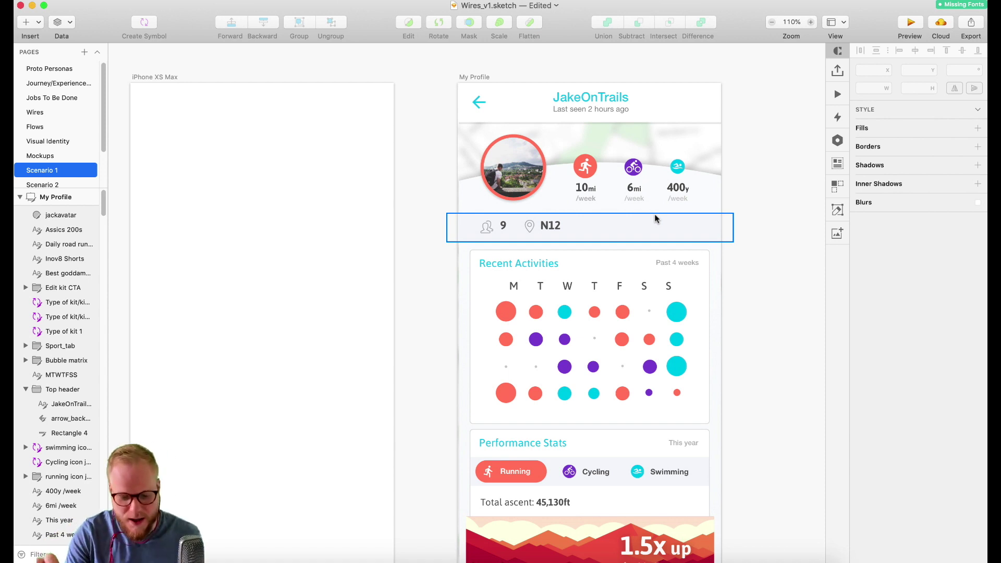
Inspect the My Profile artboard's jersey kit and swimming icon symbol layers
left_click(466, 78)
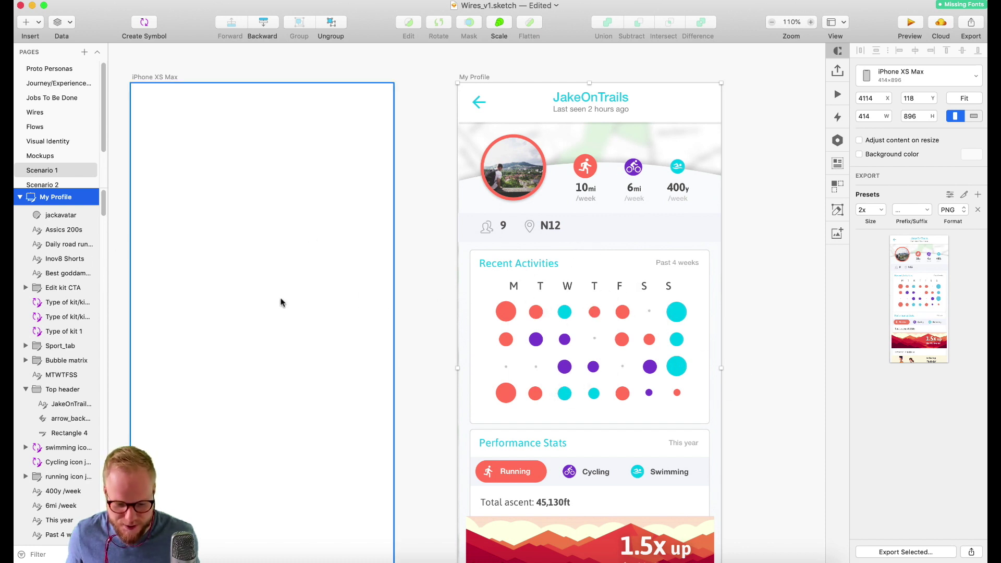
left_click(35, 308)
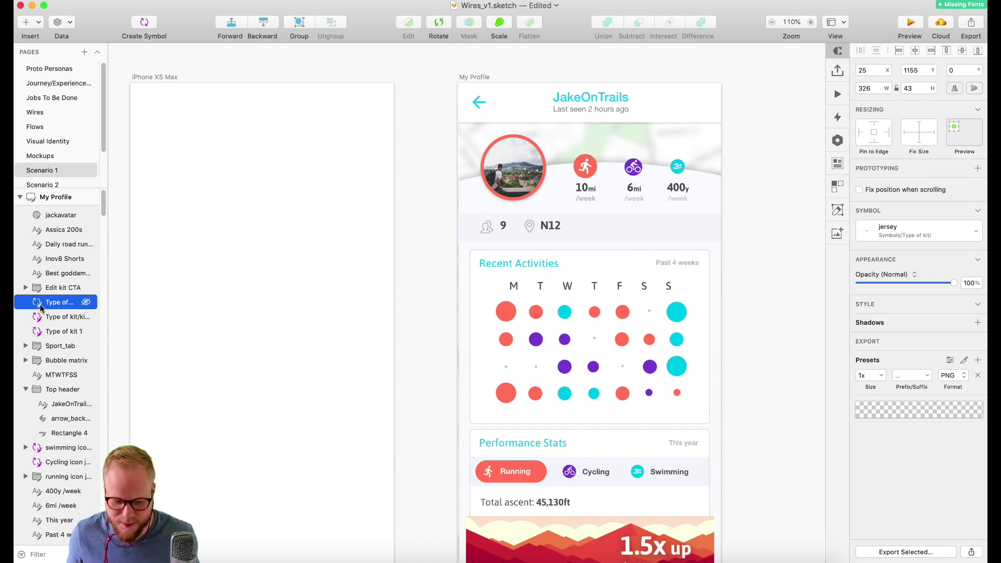
left_click(44, 447)
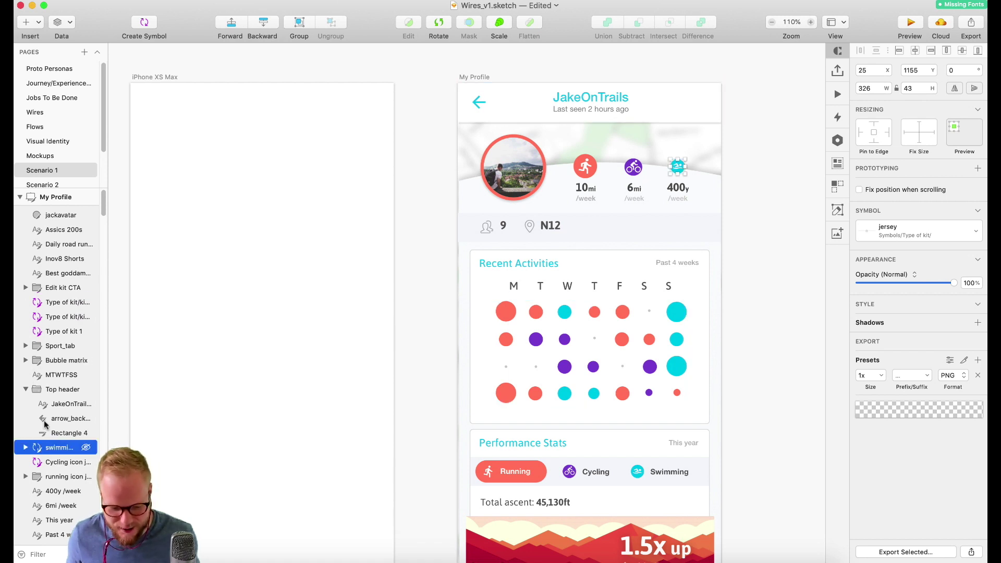
left_click(42, 303)
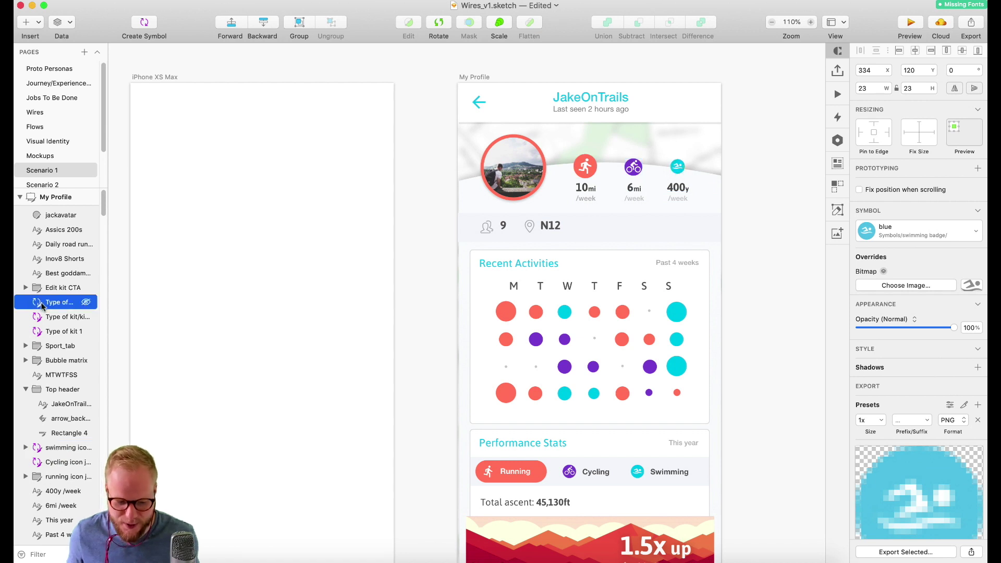
left_click_drag(42, 304, 52, 319)
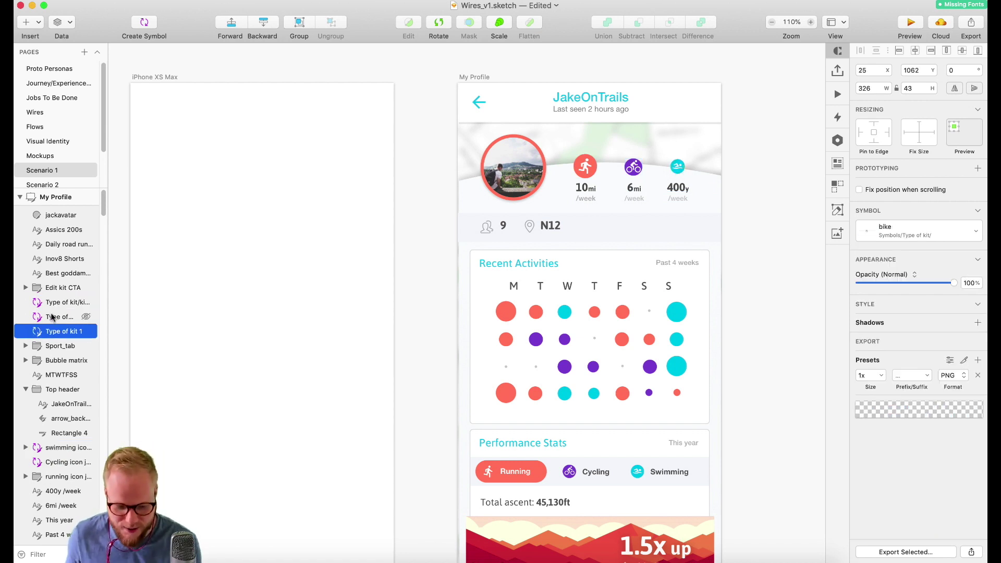
left_click(495, 151)
Rename the new page to 'Showing symbols'
left_click(479, 133)
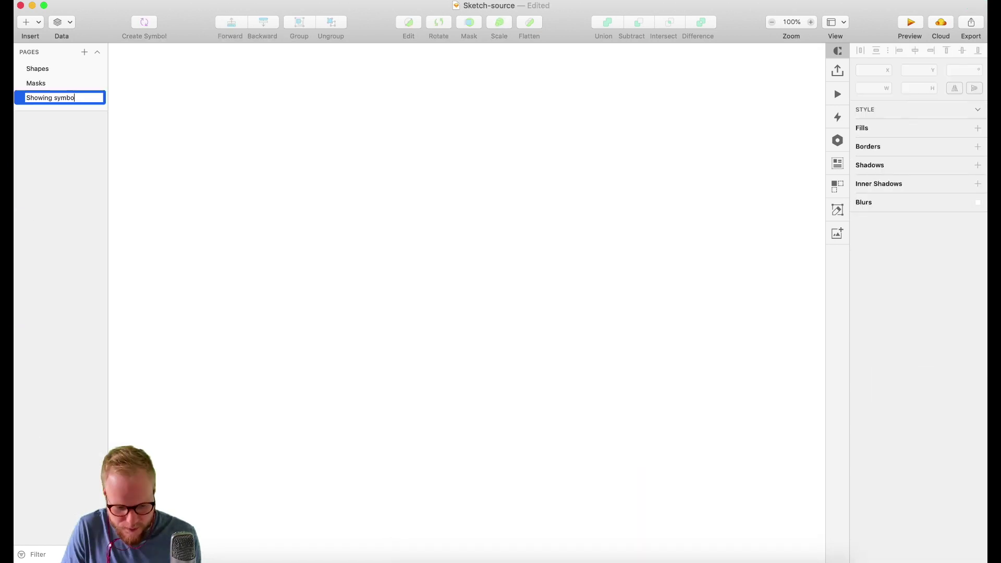
type("ls")
key("Return")
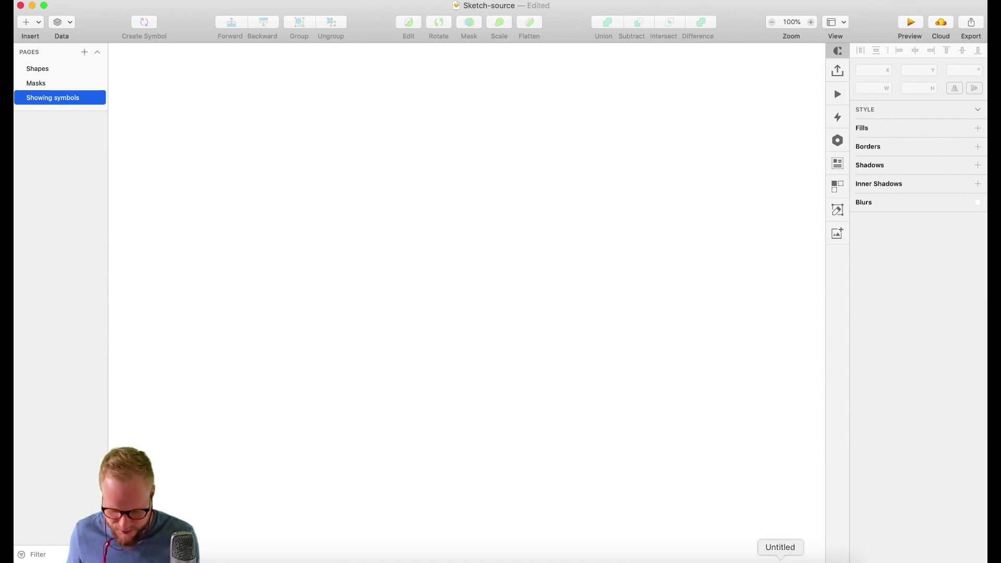
Copy the Running/Cycling/Swimming Sport_tab bar from Wires_v1 and paste it into Sketch-source
left_click(804, 560)
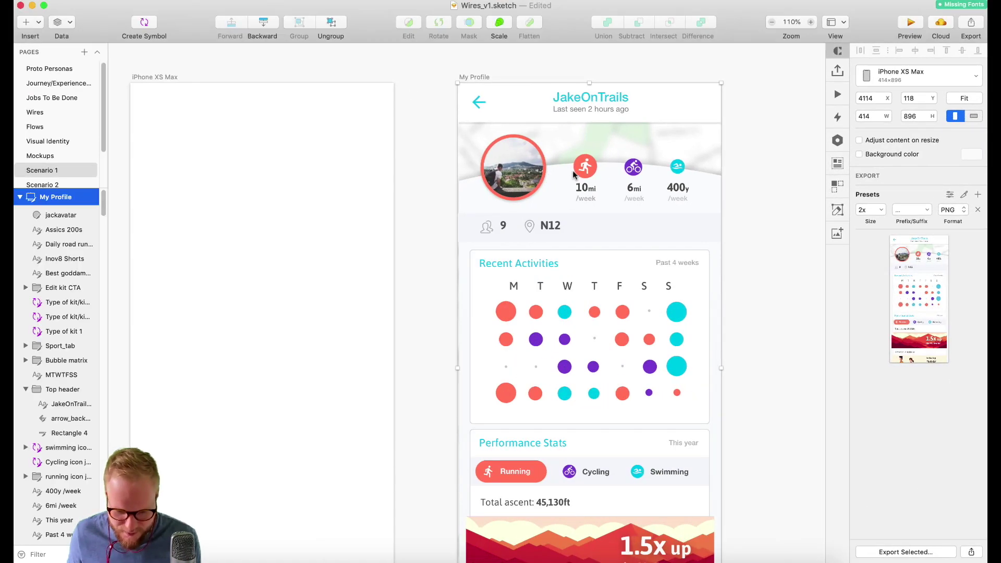
scroll(583, 287, "down", 2)
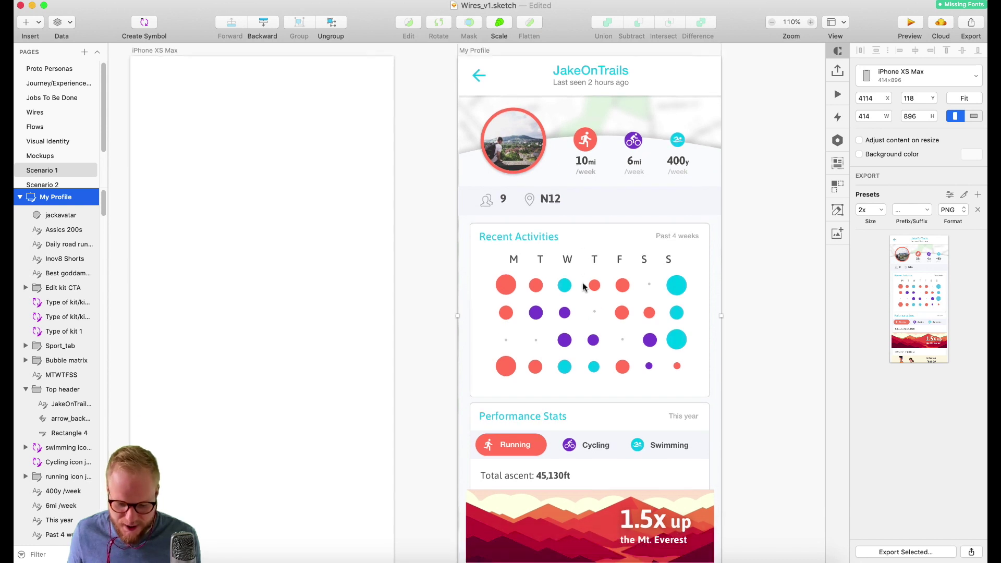
scroll(584, 286, "down", 5)
left_click(516, 382)
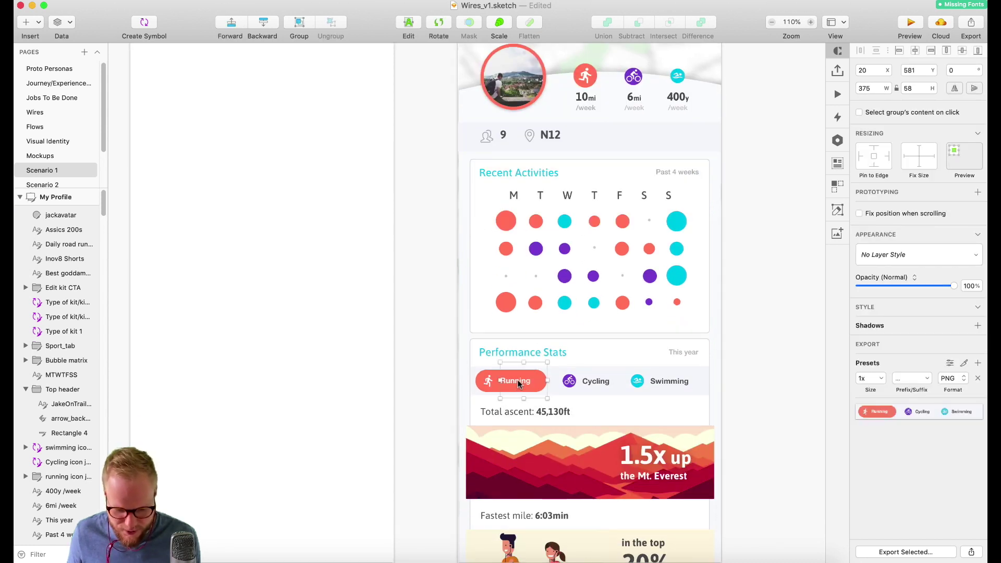
double_click(517, 379)
right_click(130, 220)
left_click(522, 377, "shift")
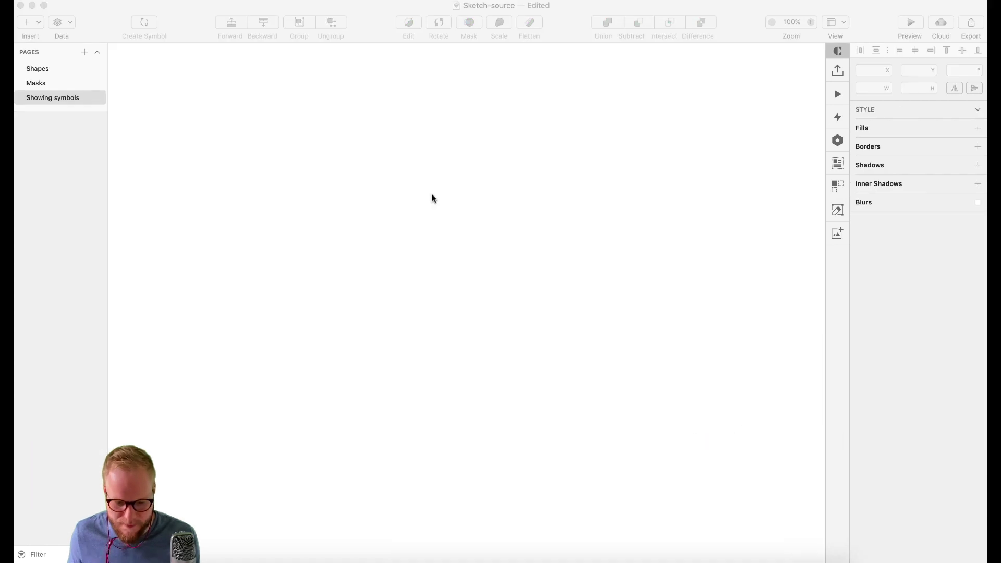
key("super+v")
left_click(483, 246)
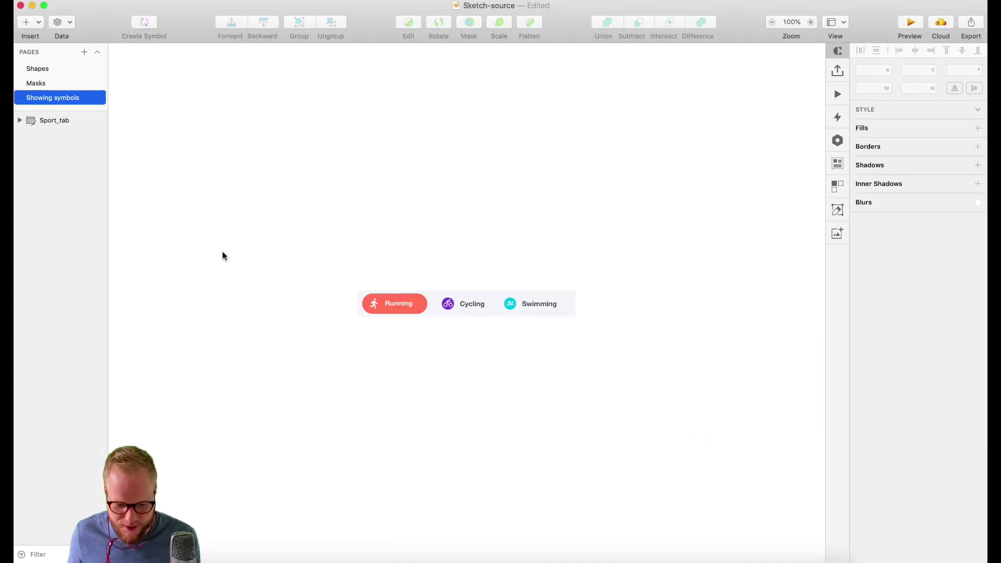
left_click(20, 120)
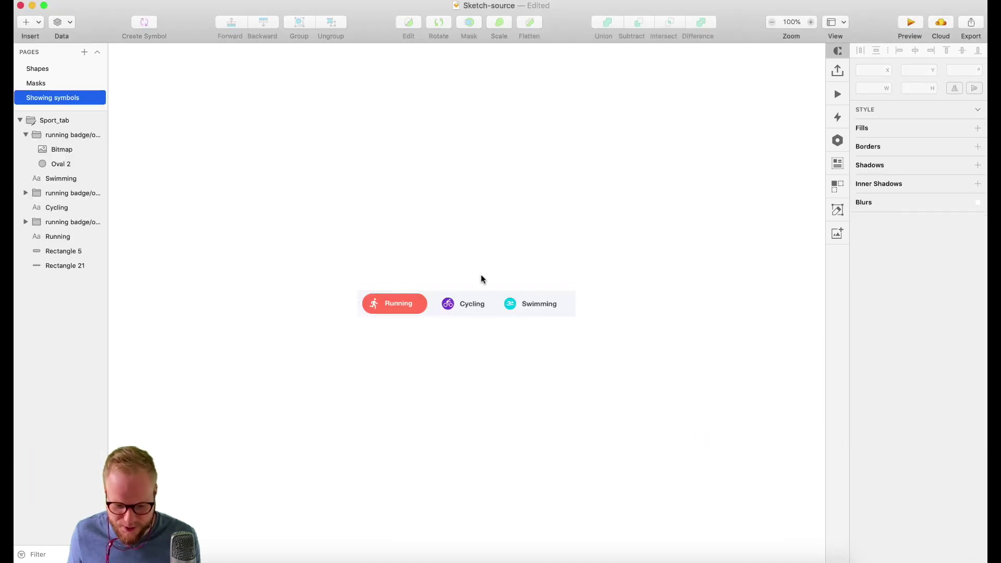
Draw an artboard of about 494×325 around the Sport_tab bar
key("a")
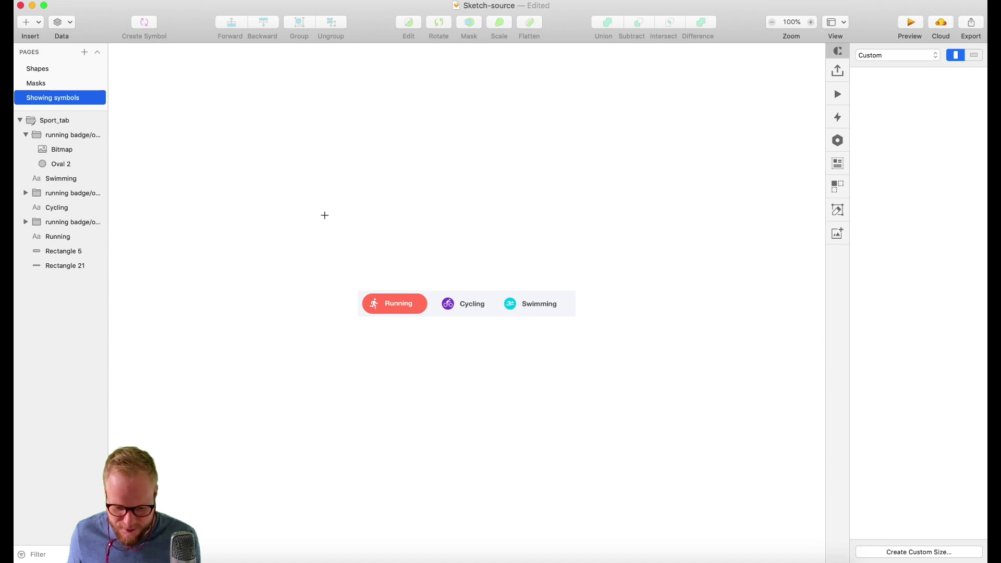
left_click_drag(324, 215, 612, 405)
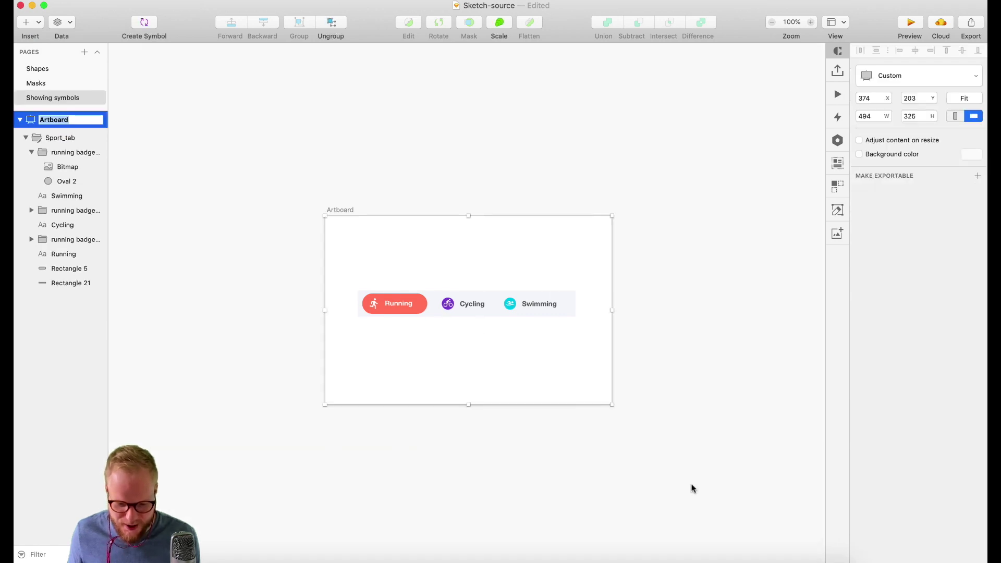
left_click(692, 488)
scroll(438, 360, "up", 5)
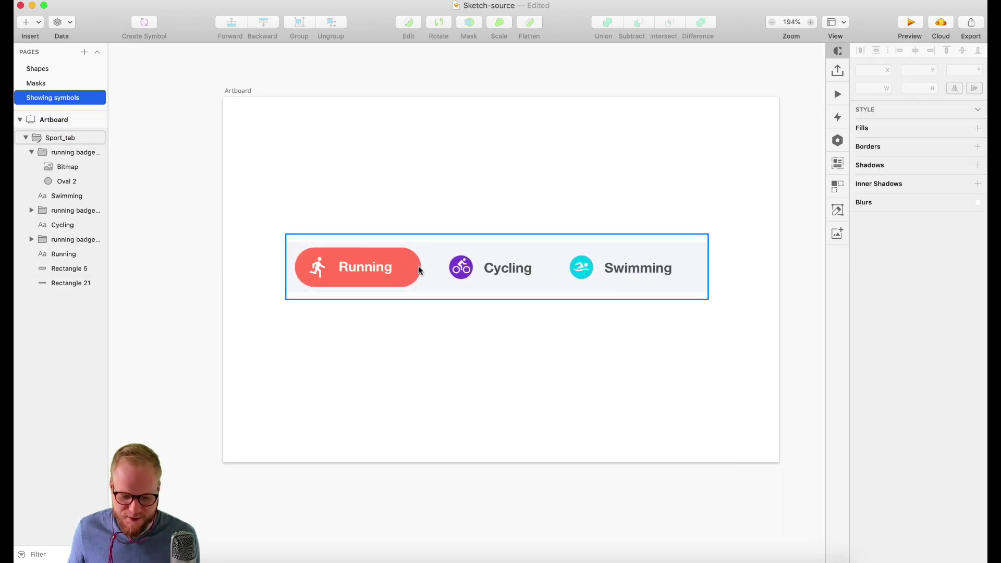
Inspect the Sport_tab layers: swimming badge, icon, circle, Running pill, and Cycling and Swimming labels
left_click(420, 270)
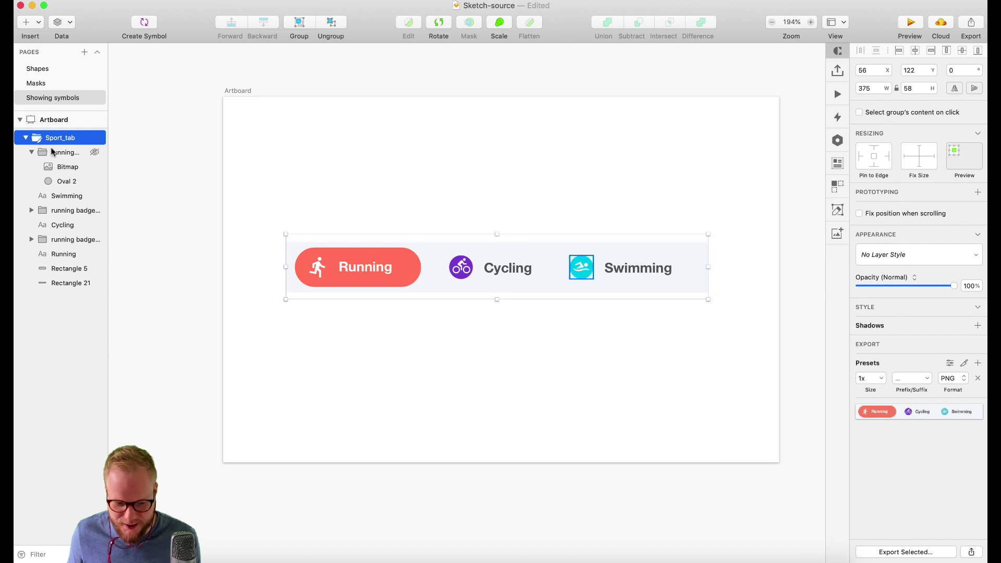
left_click(68, 152)
left_click(62, 167)
left_click(59, 181)
left_click(62, 225)
left_click(67, 269)
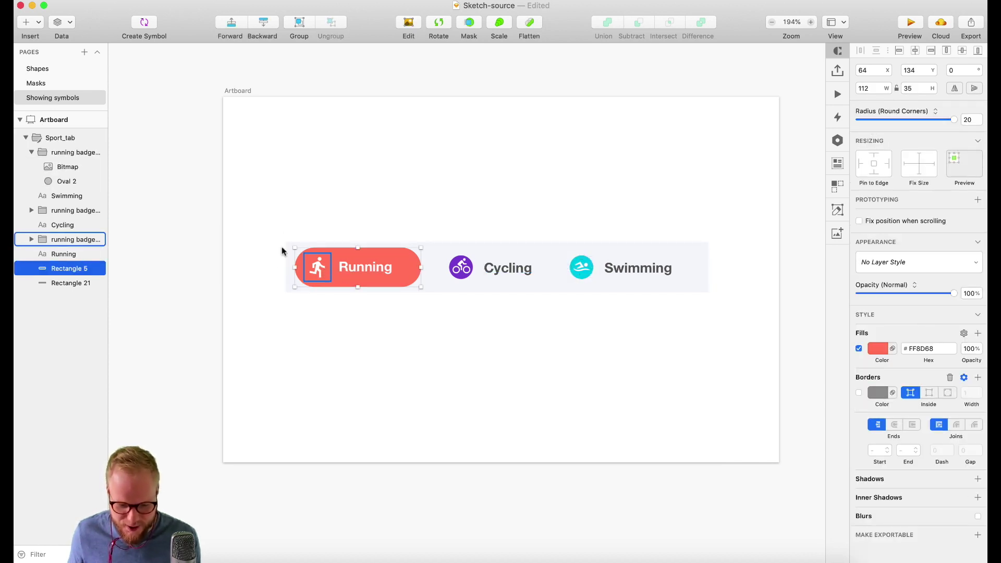
left_click(452, 264)
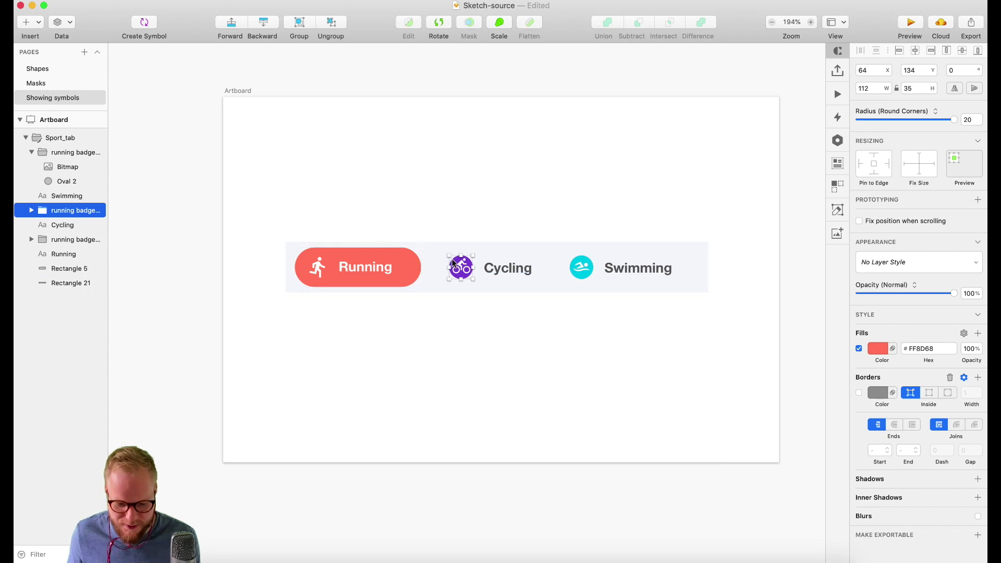
left_click(507, 268)
left_click(636, 271)
left_click(634, 328)
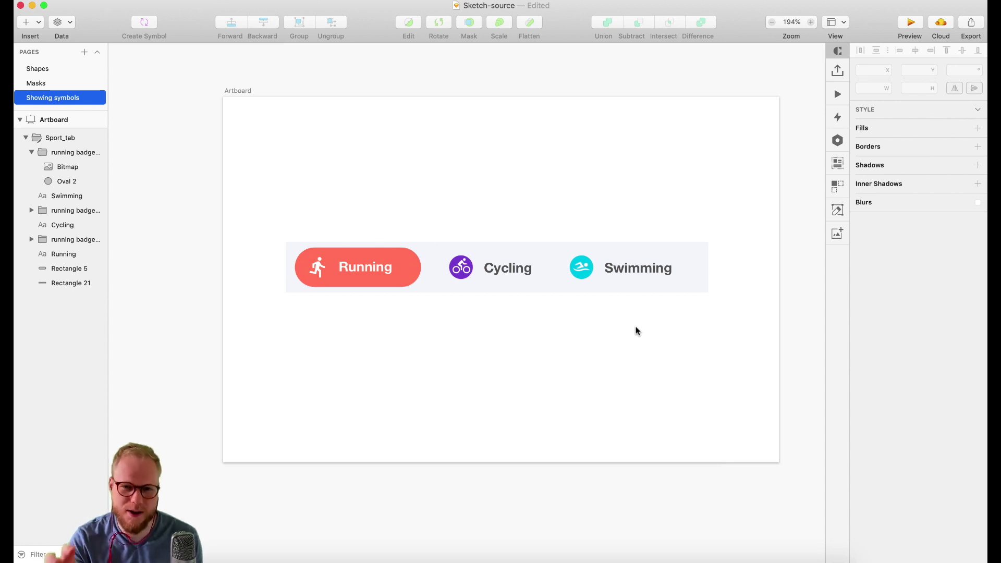
left_click(625, 268)
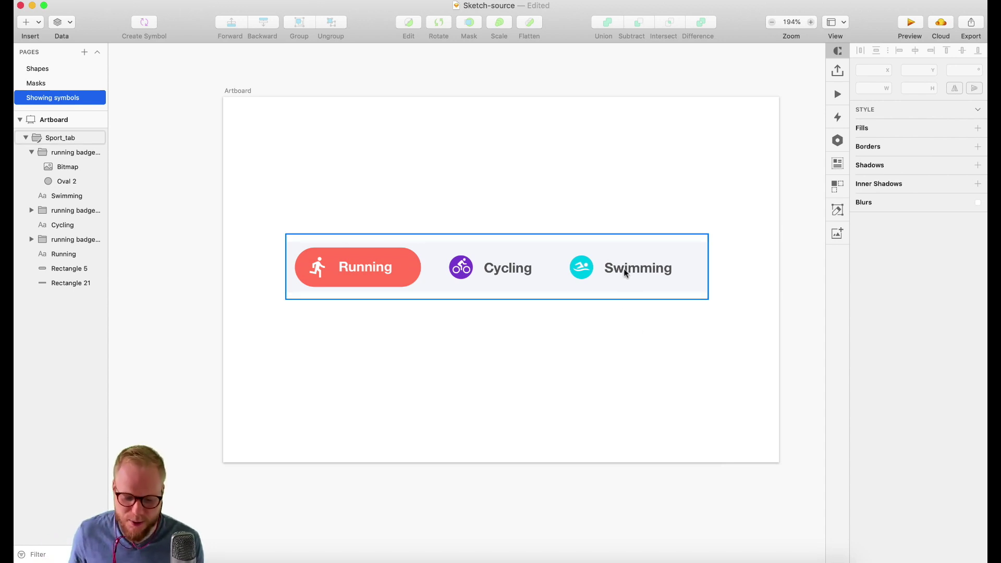
Turn the swimming icon image into a symbol named 'icon-swim'
double_click(582, 269)
double_click(584, 269)
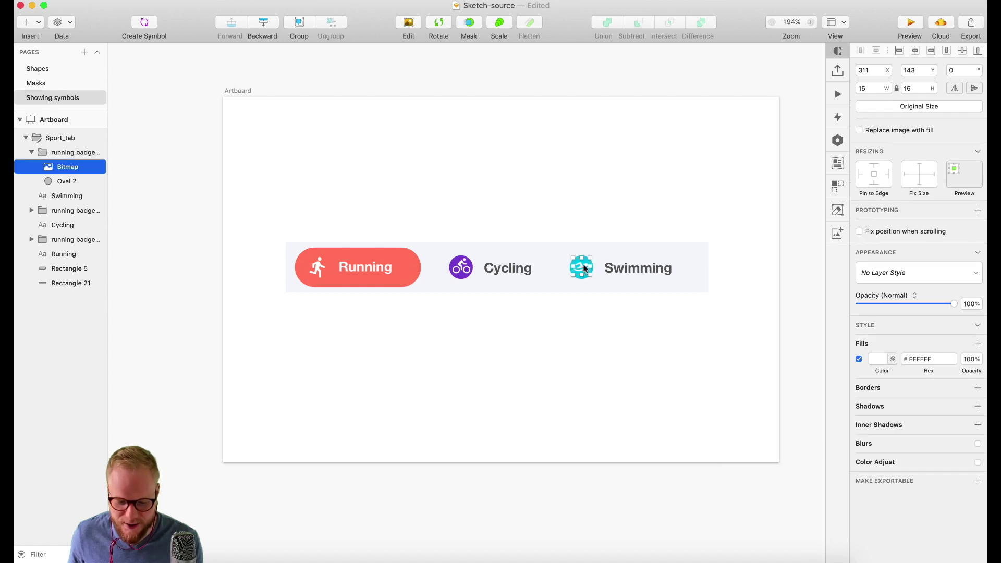
right_click(583, 270)
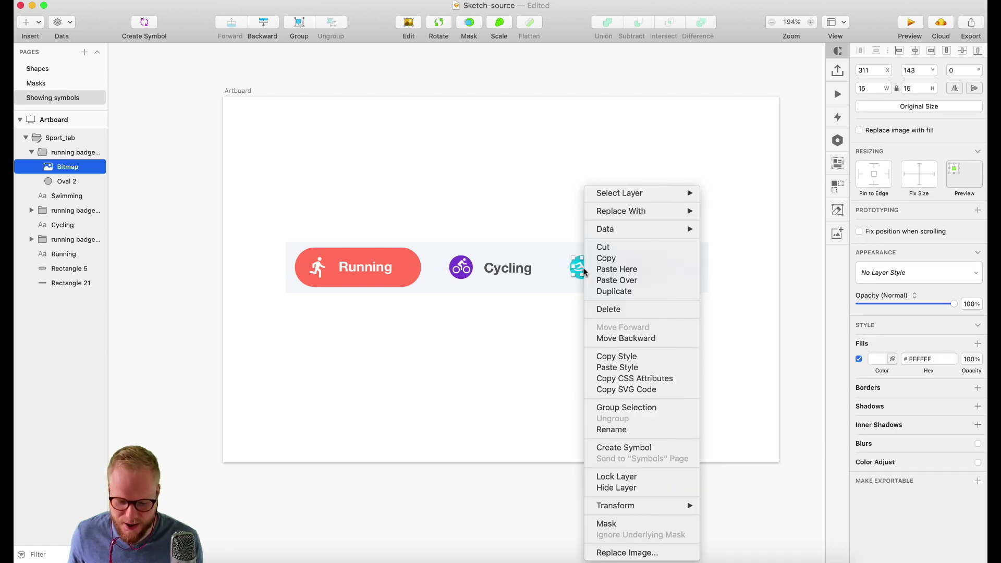
left_click(624, 448)
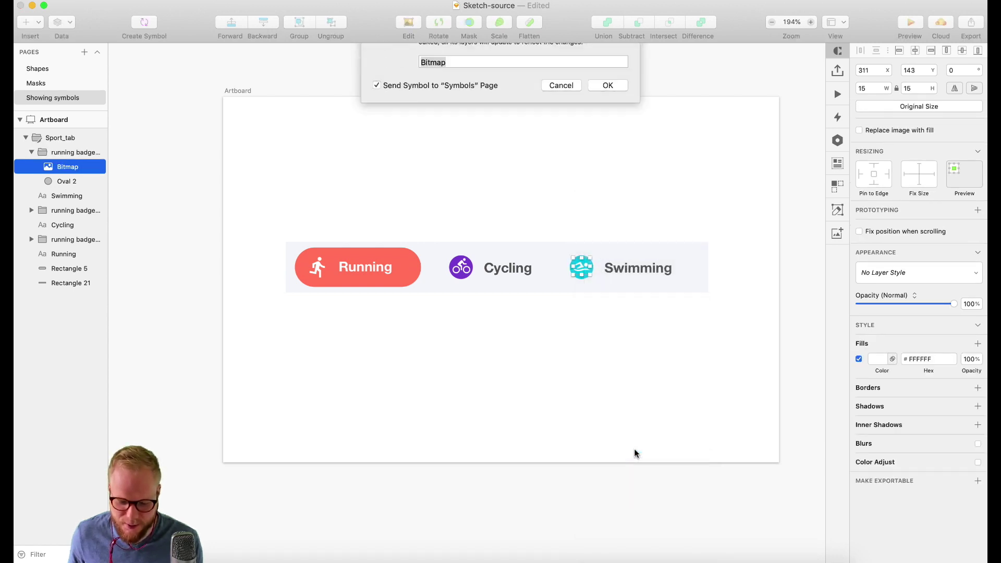
type("icon-swim")
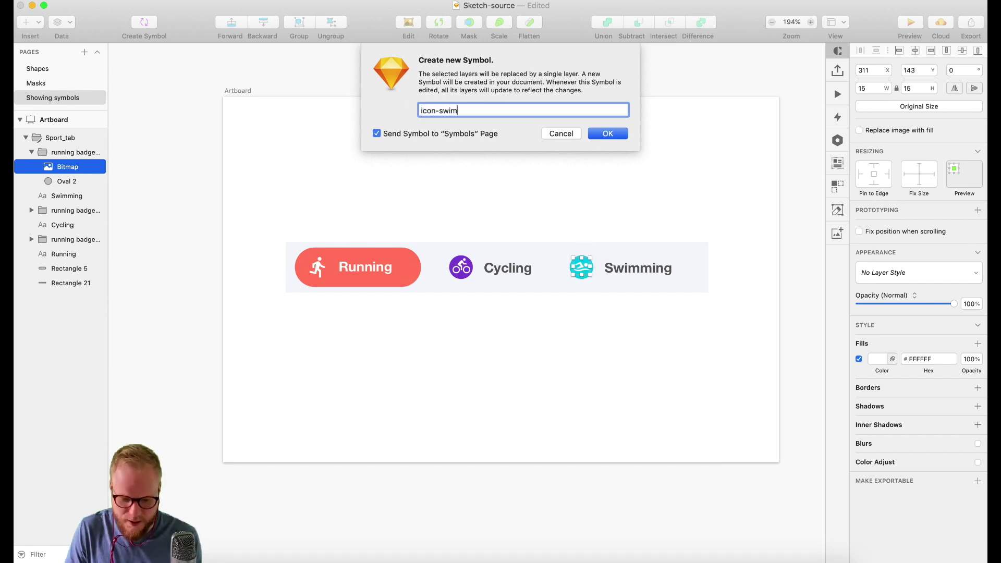
key("Return")
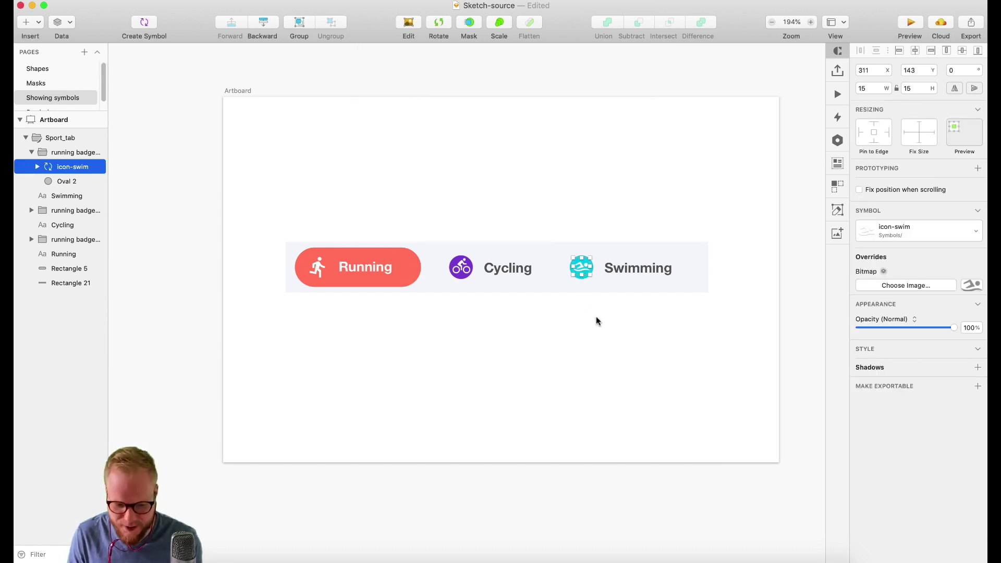
Combine icon-swim and its circle into a 'badge-swimming' symbol
left_click(582, 271)
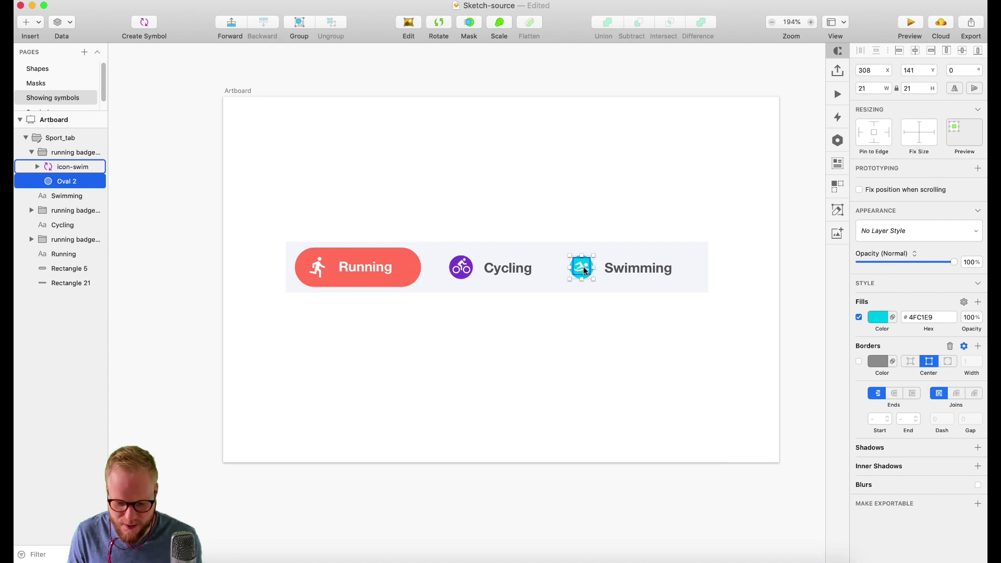
left_click(584, 270, "shift")
right_click(583, 270)
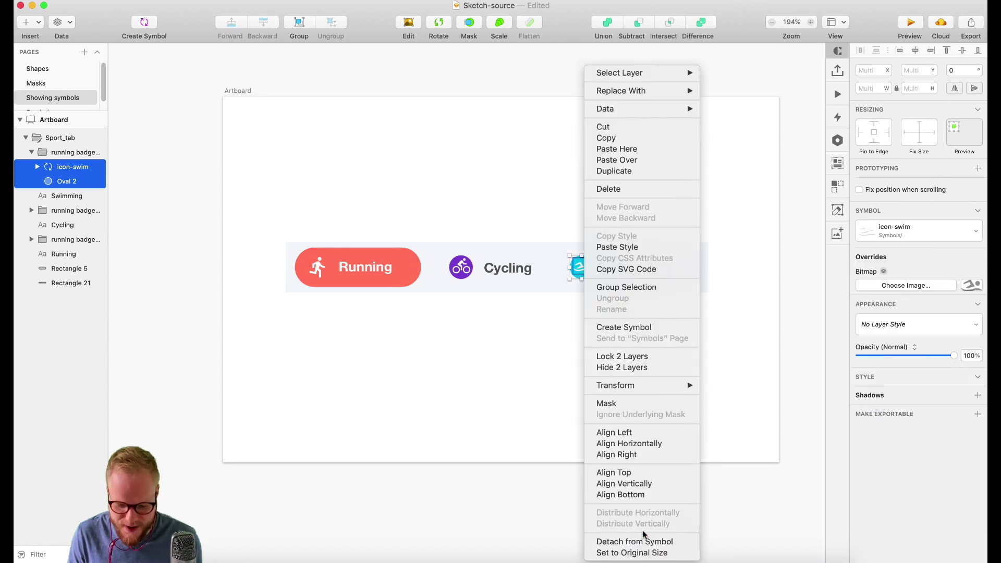
left_click(632, 326)
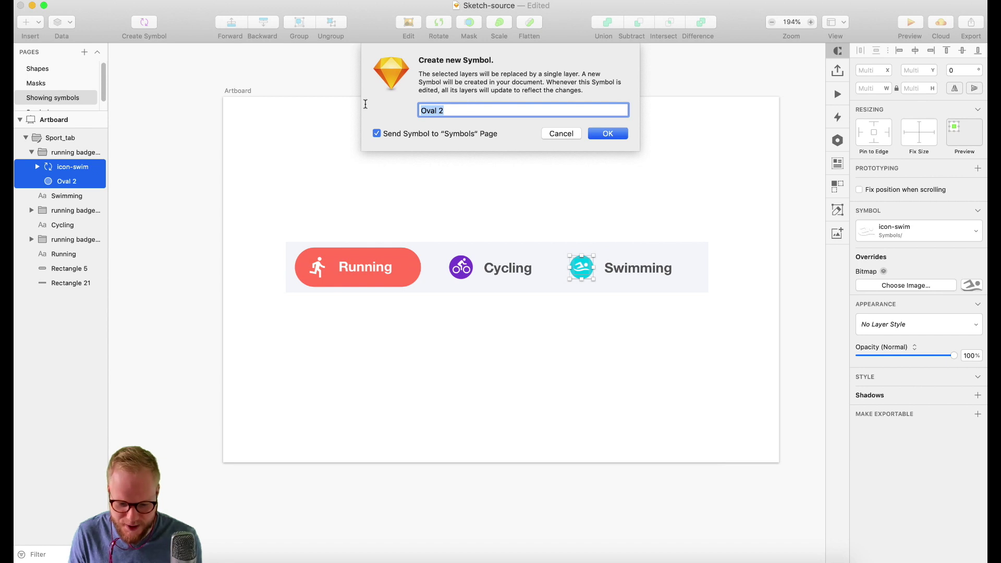
key("BackSpace")
type("badge-swi")
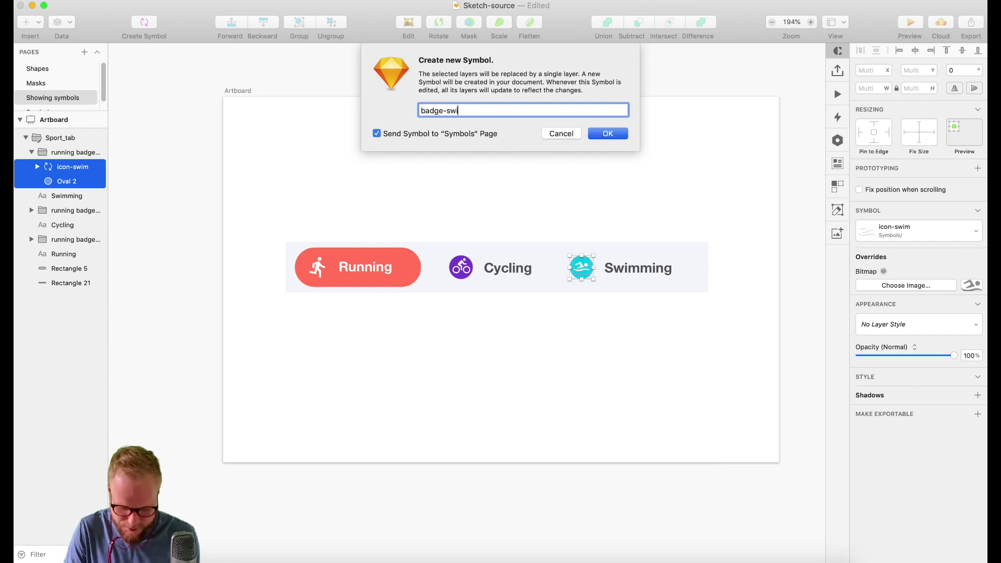
type("mming")
key("Return")
Combine the badge with the Swimming text into a 'label-sport' symbol, nudged slightly left
left_click(634, 268, "shift")
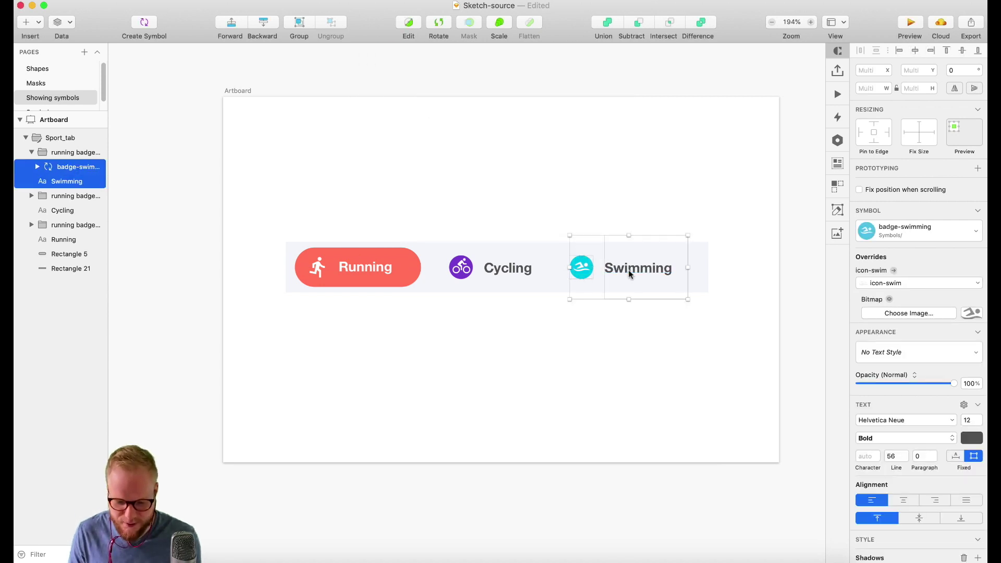
right_click(585, 270)
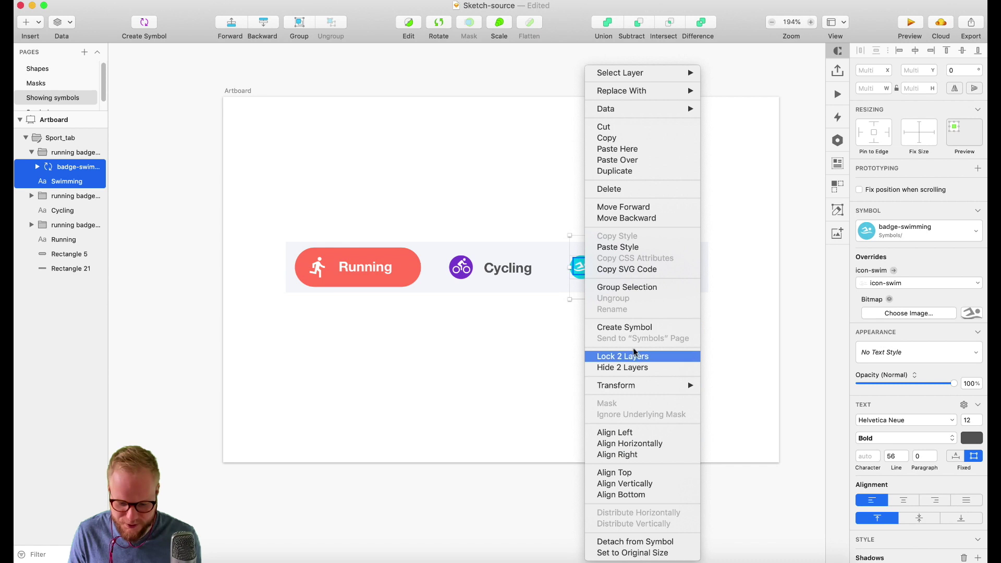
left_click(631, 327)
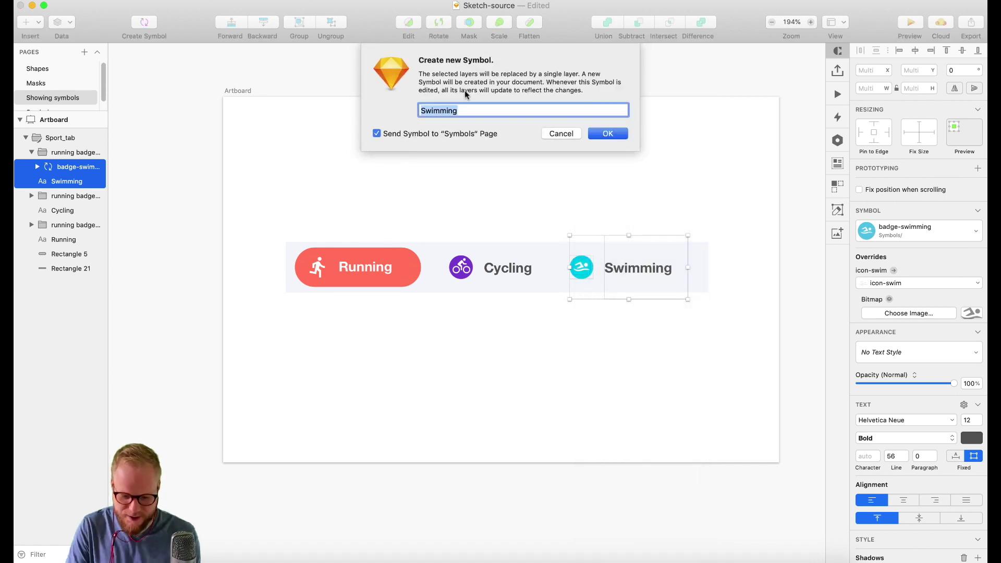
key("BackSpace")
type("label-spo")
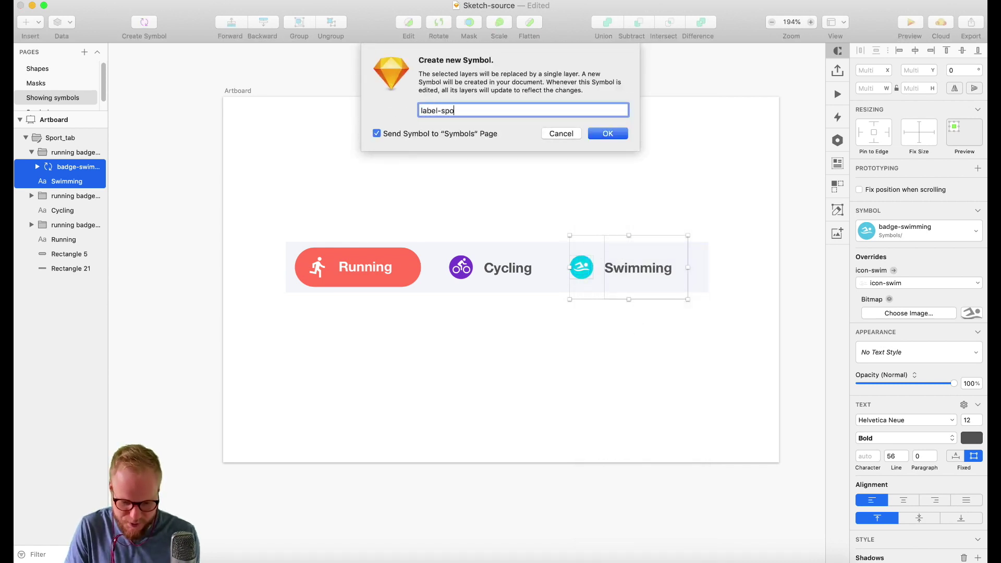
type("rt")
key("Return")
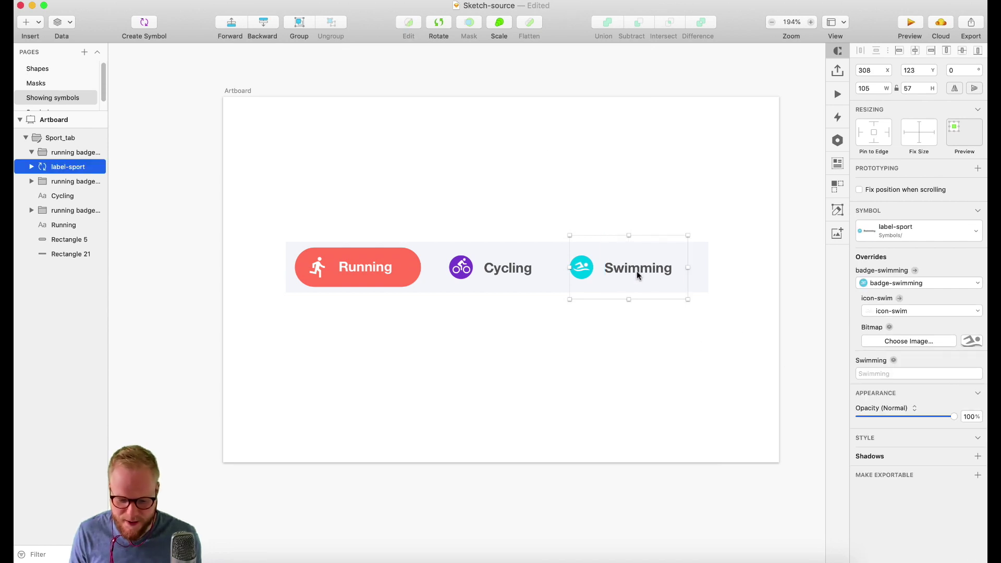
mouse_move(645, 271)
left_mouse_down()
mouse_move(607, 357)
mouse_move(664, 360)
mouse_move(635, 271)
left_mouse_up()
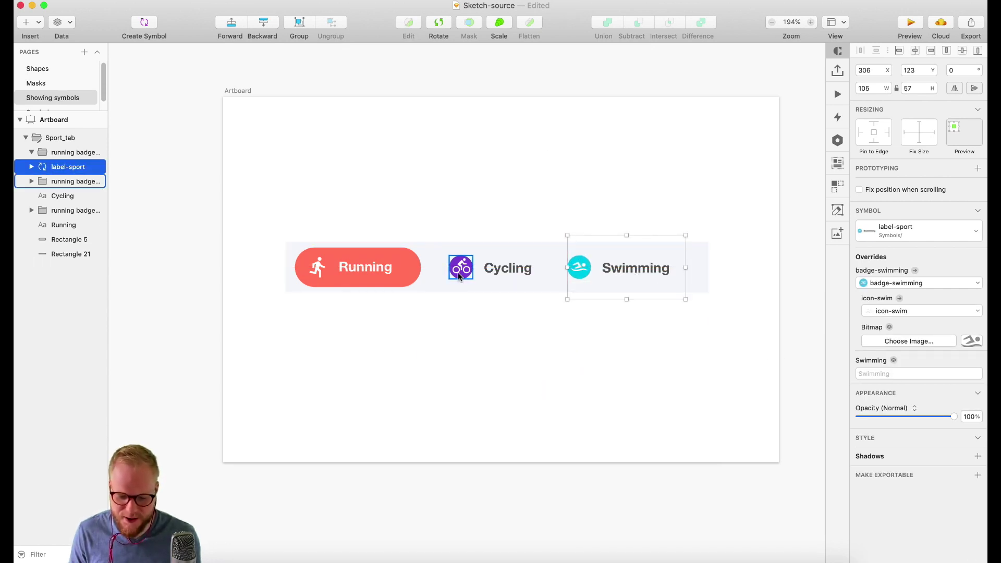
Go to the Symbols page and locate the icon-swim symbol master
left_click(61, 121)
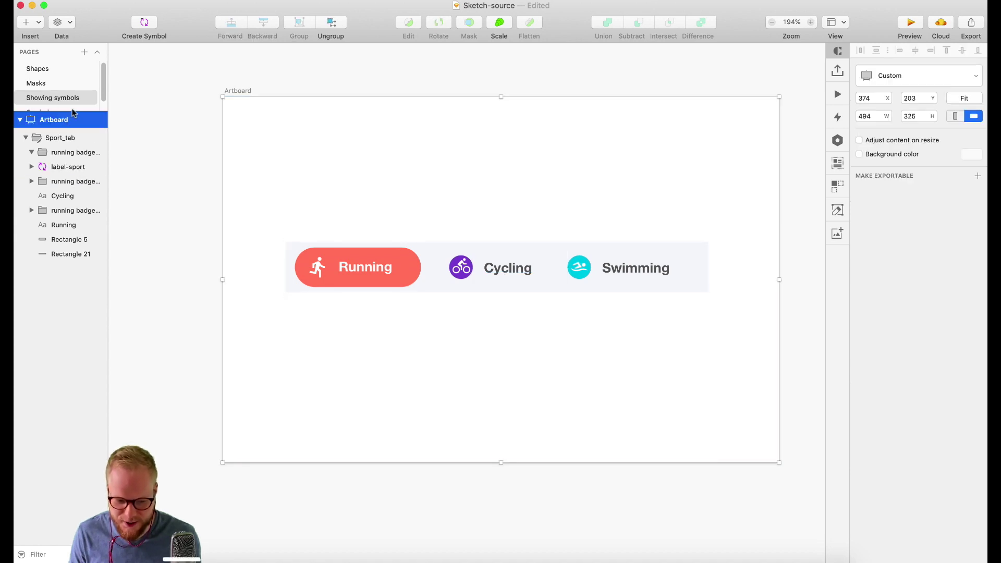
scroll(63, 89, "down", 1)
left_click(64, 104)
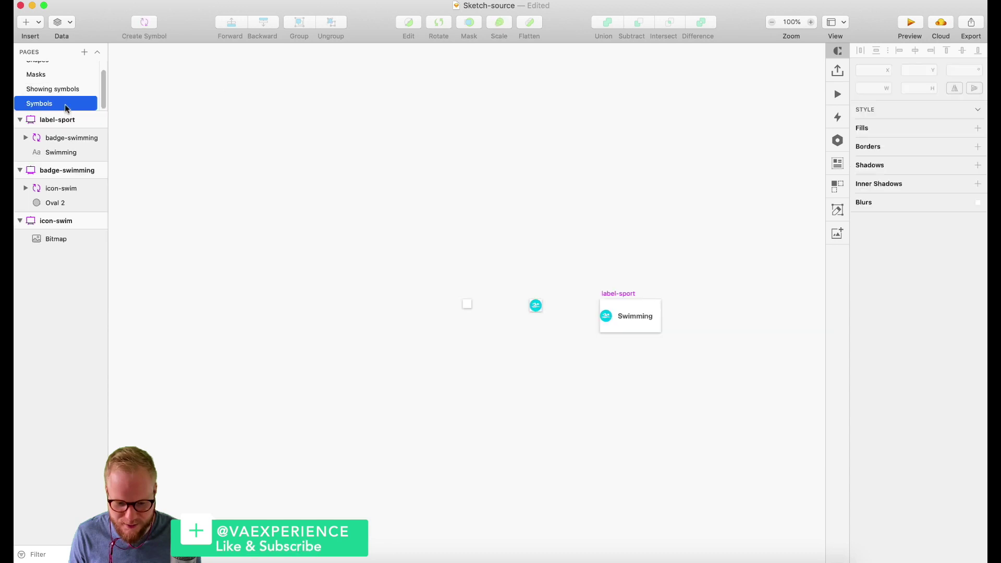
scroll(569, 342, "up", 5)
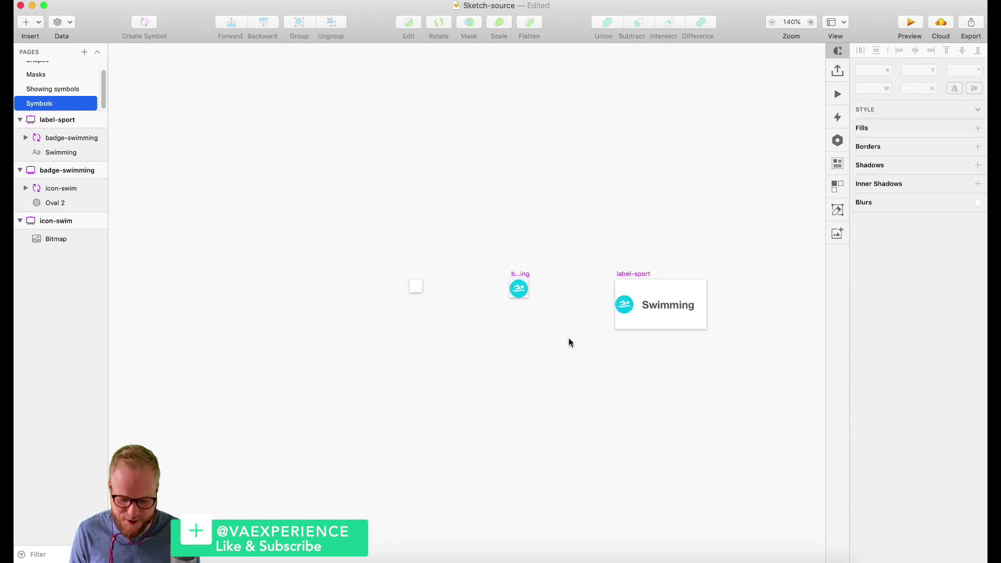
scroll(569, 342, "up", 2)
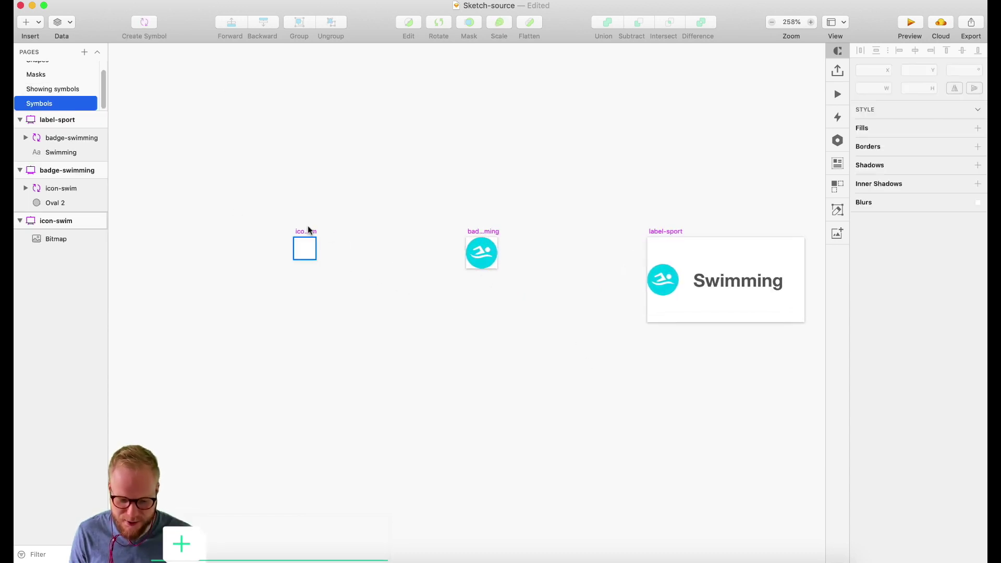
scroll(368, 284, "up", 1)
double_click(281, 248)
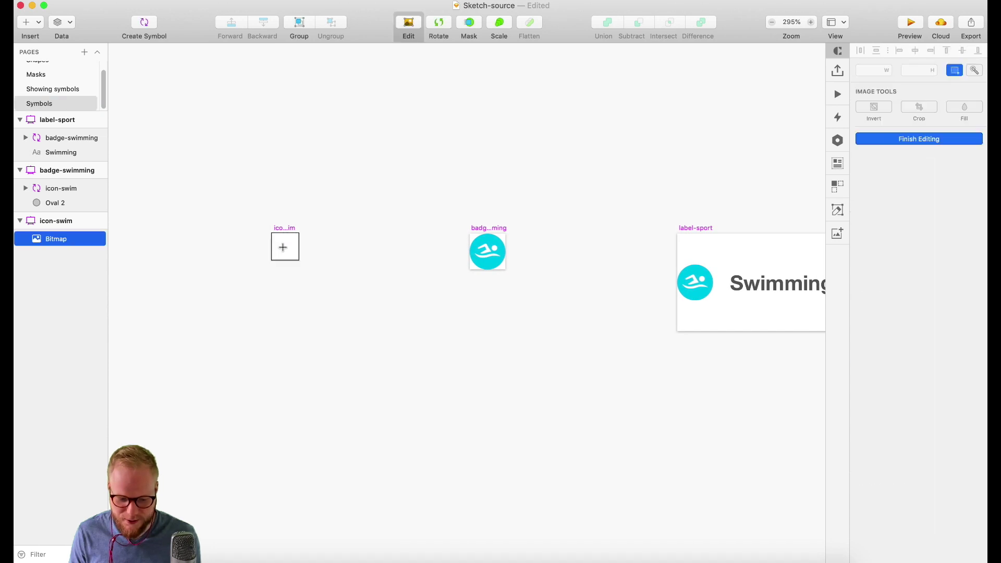
key("Escape")
Enable a grey #9B9898 background colour on the icon-swim symbol artboard
left_click(285, 229)
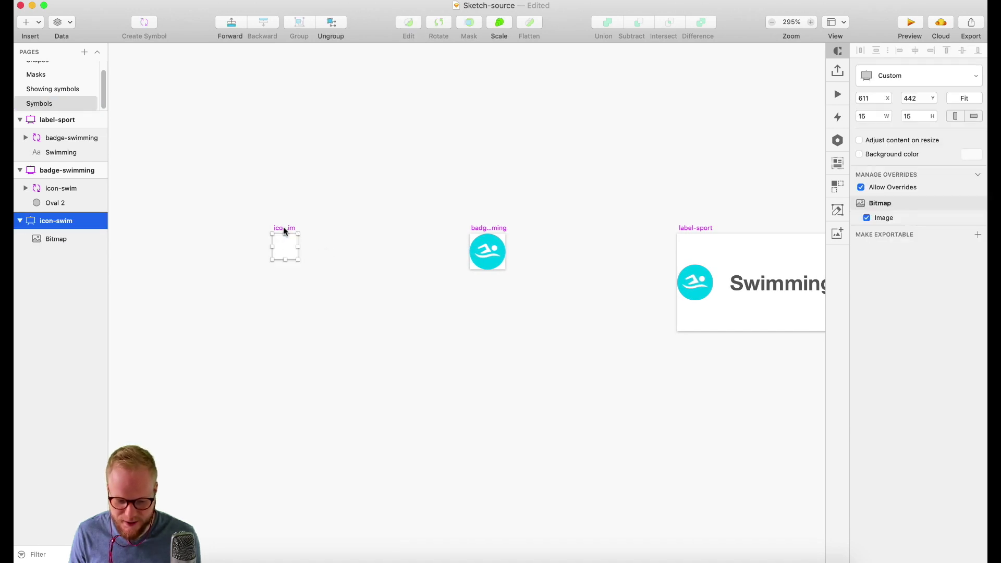
left_click(912, 154)
left_click(971, 155)
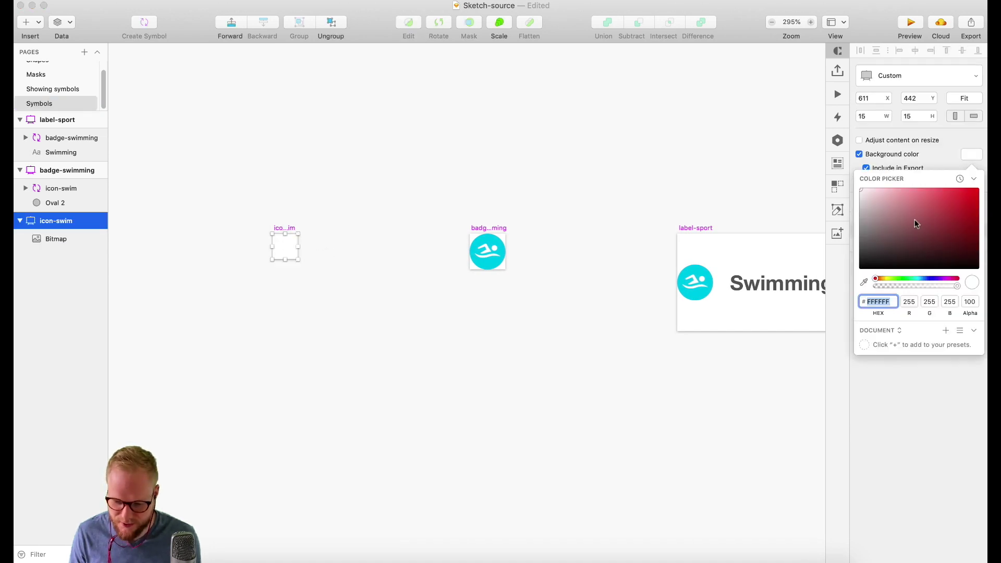
left_click_drag(914, 219, 861, 221)
left_click(509, 395)
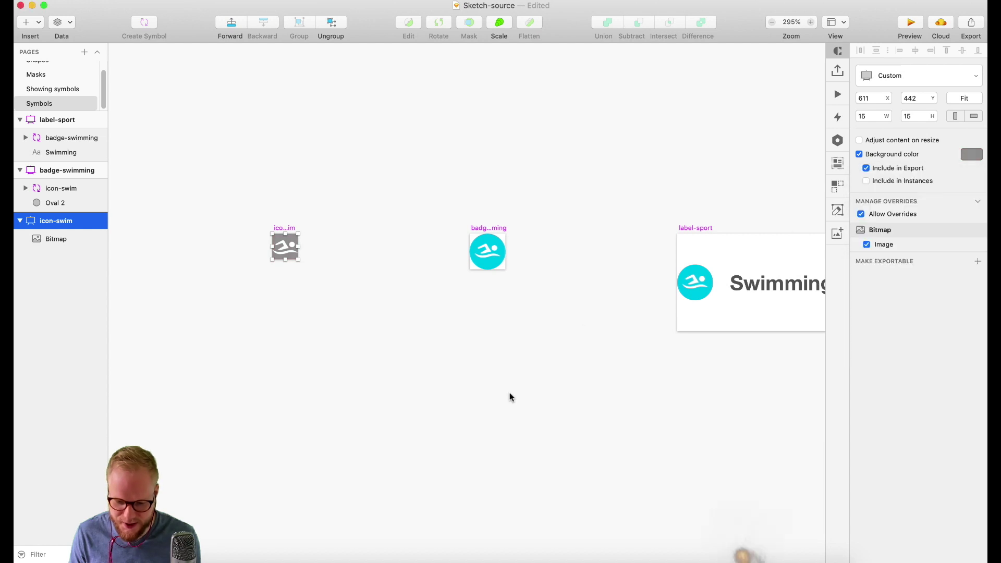
left_click(287, 247)
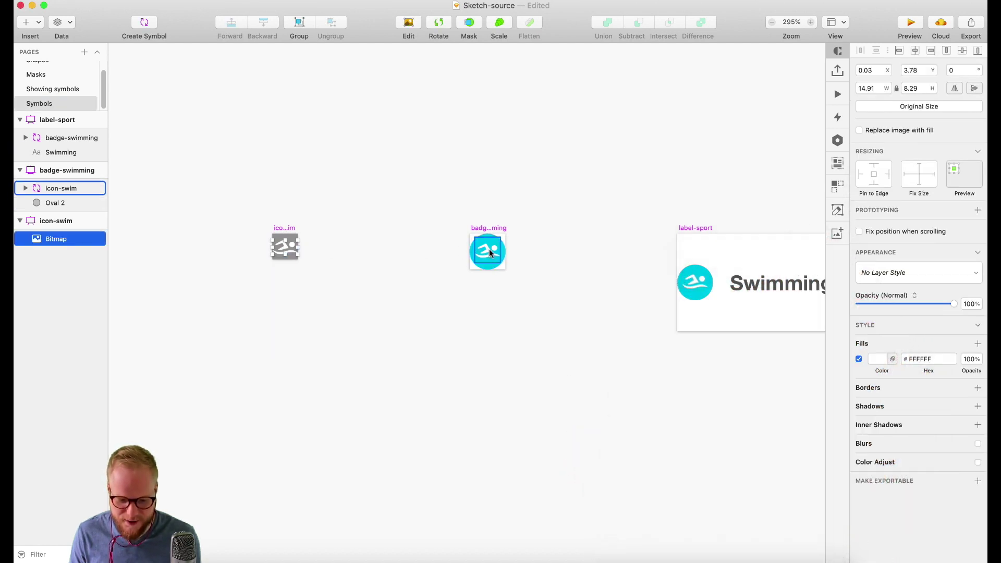
scroll(719, 292, "right", 3)
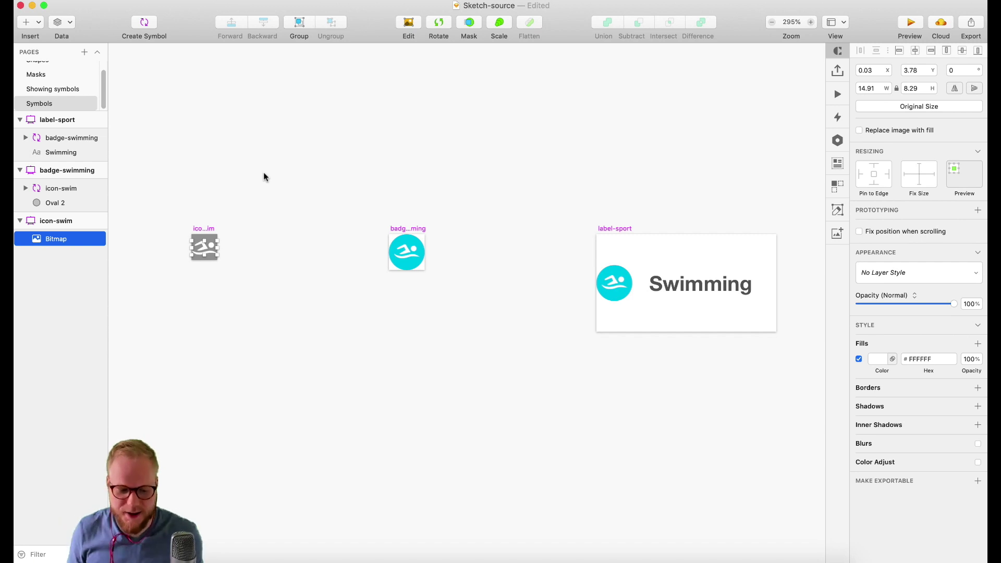
left_click(524, 159)
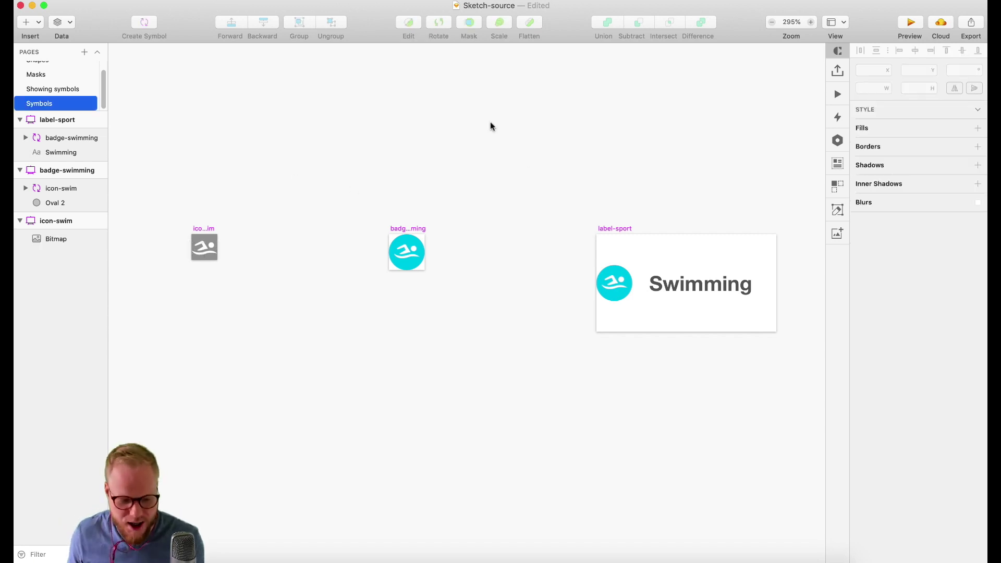
Back on Showing symbols, insert another label-sport instance from the Document symbols
left_click(44, 88)
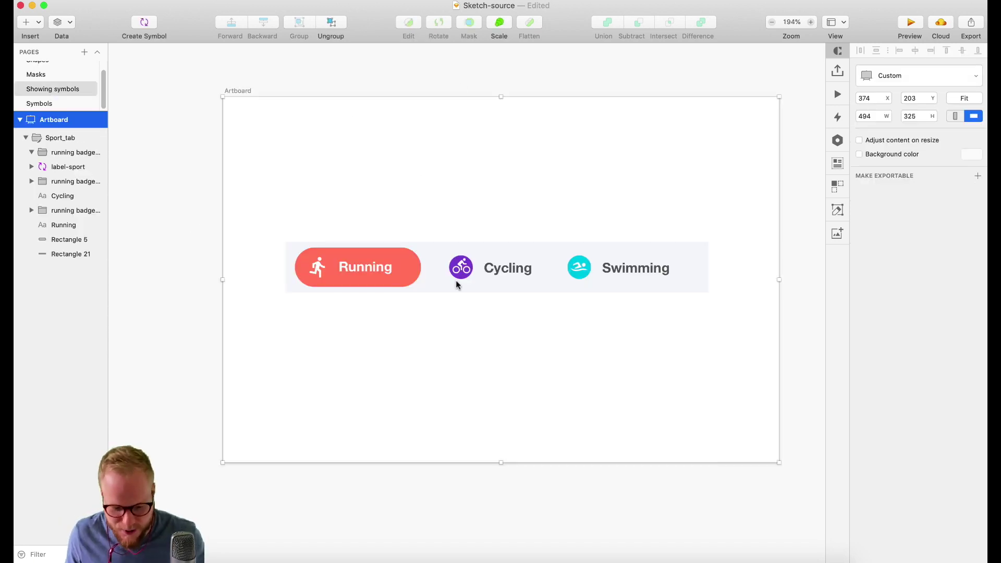
left_click(644, 274)
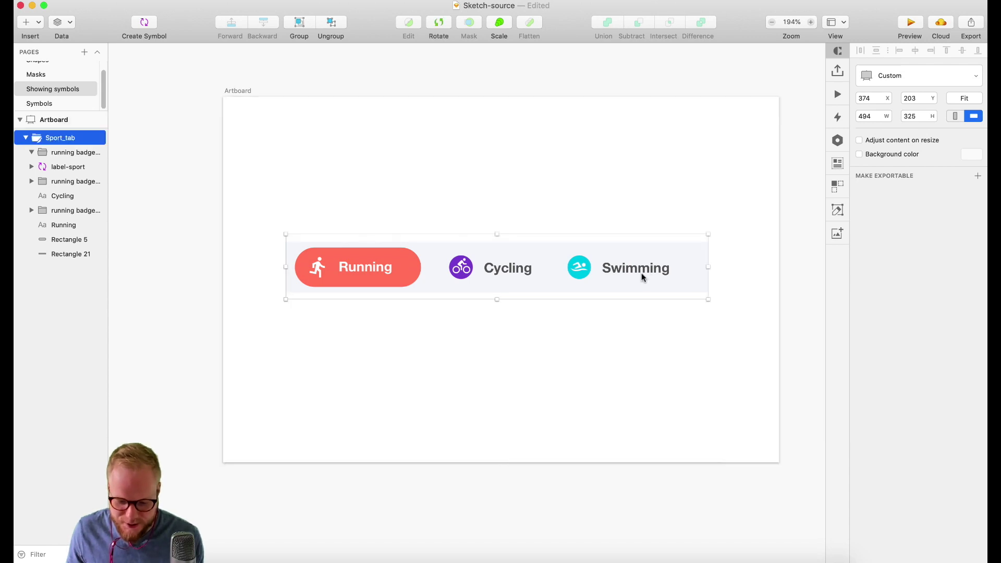
double_click(606, 262)
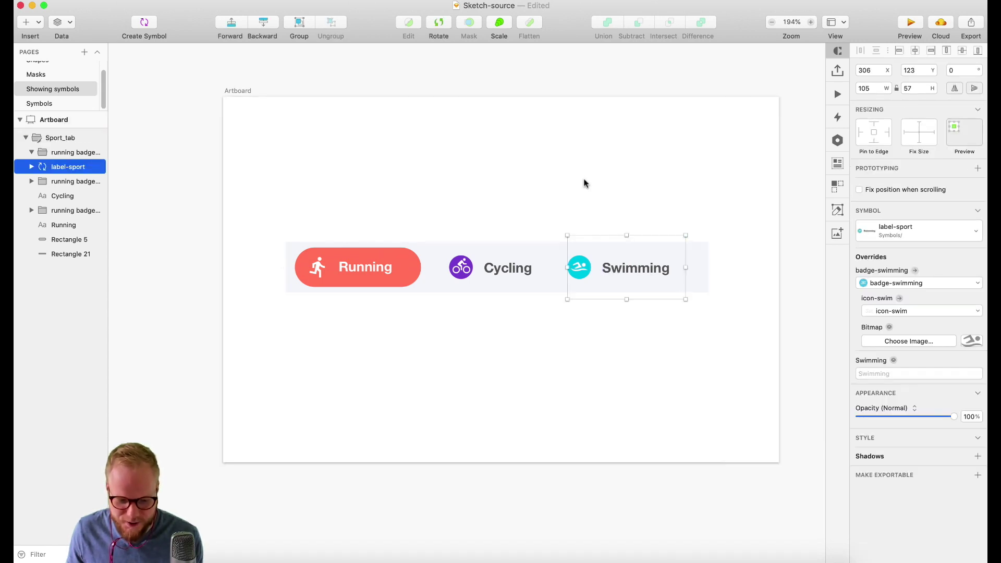
left_click(38, 23)
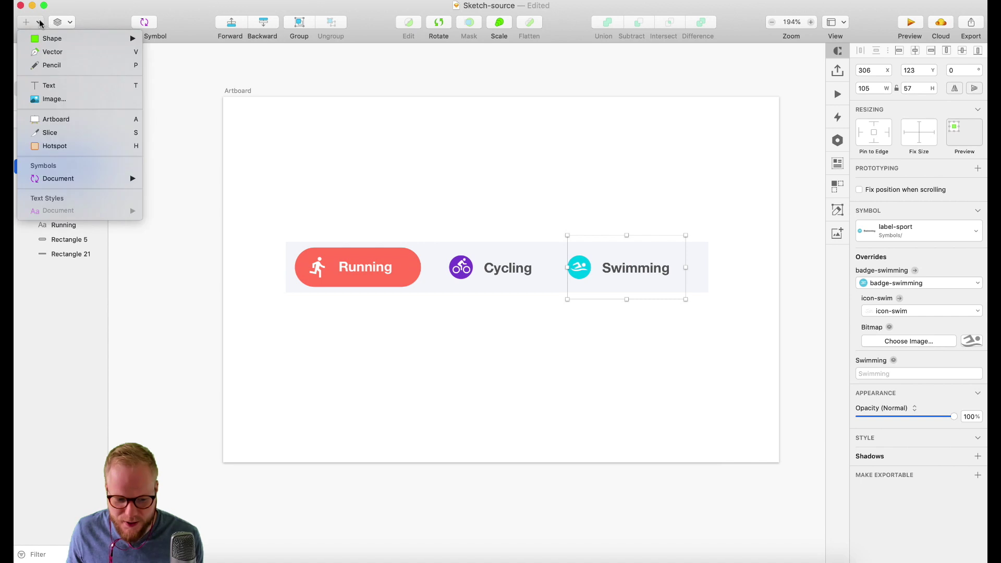
mouse_move(71, 181)
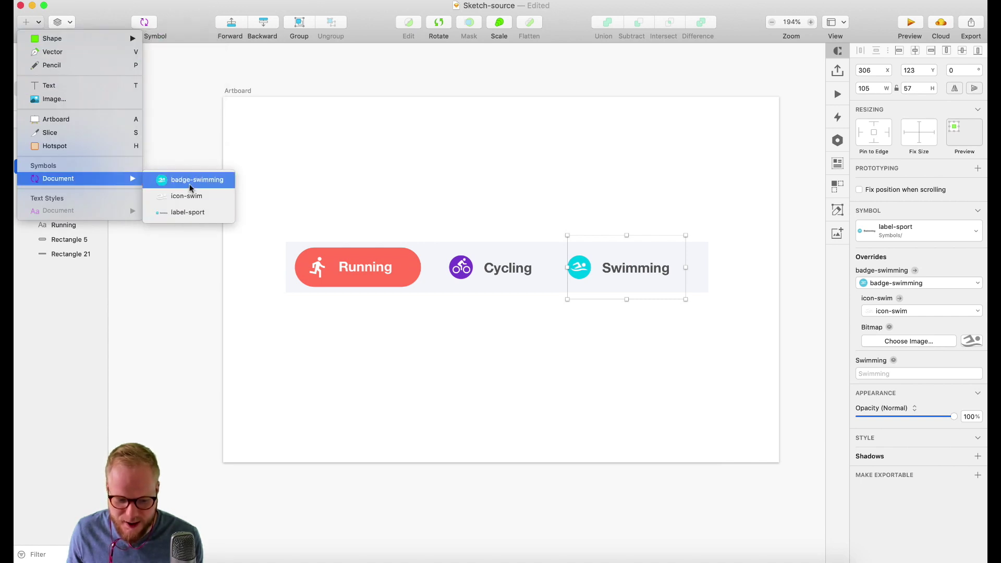
left_click(191, 216)
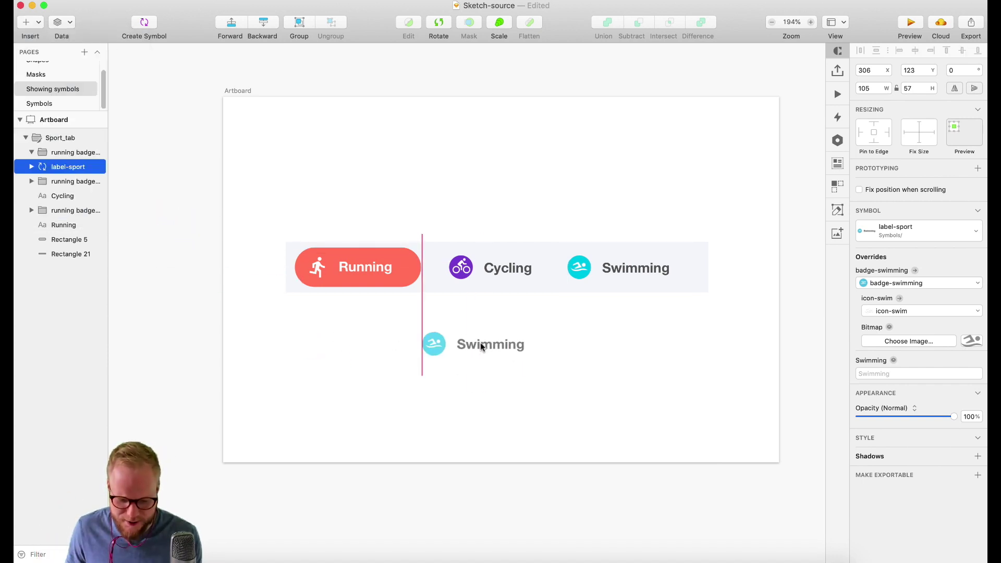
left_click(480, 346)
left_click_drag(481, 346, 638, 332)
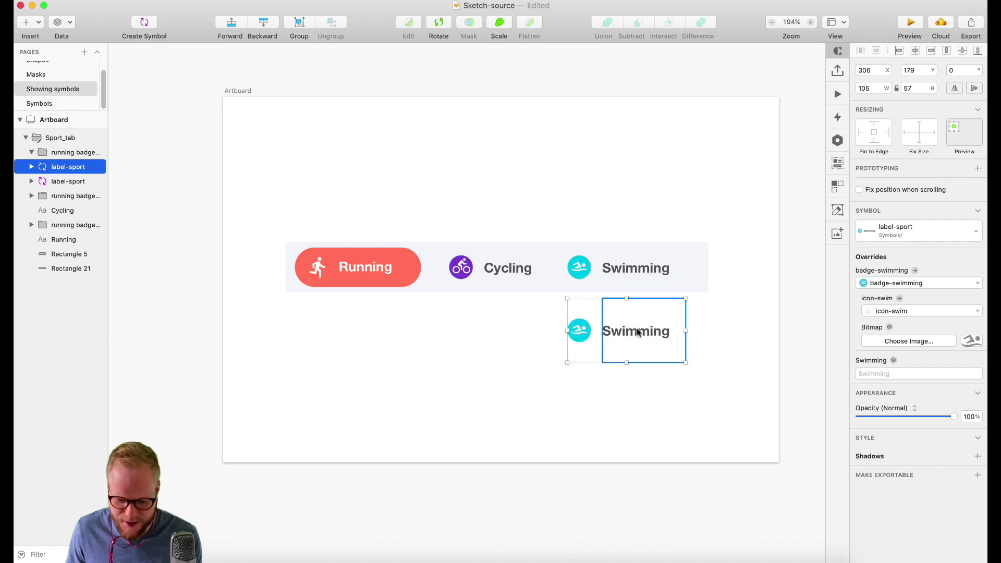
scroll(638, 332, "right", 2)
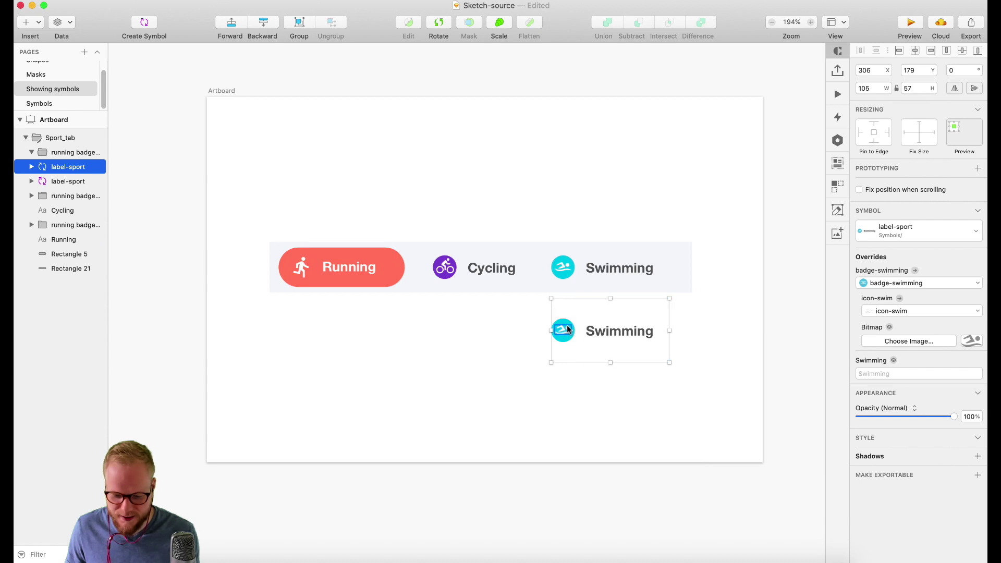
left_click(31, 167)
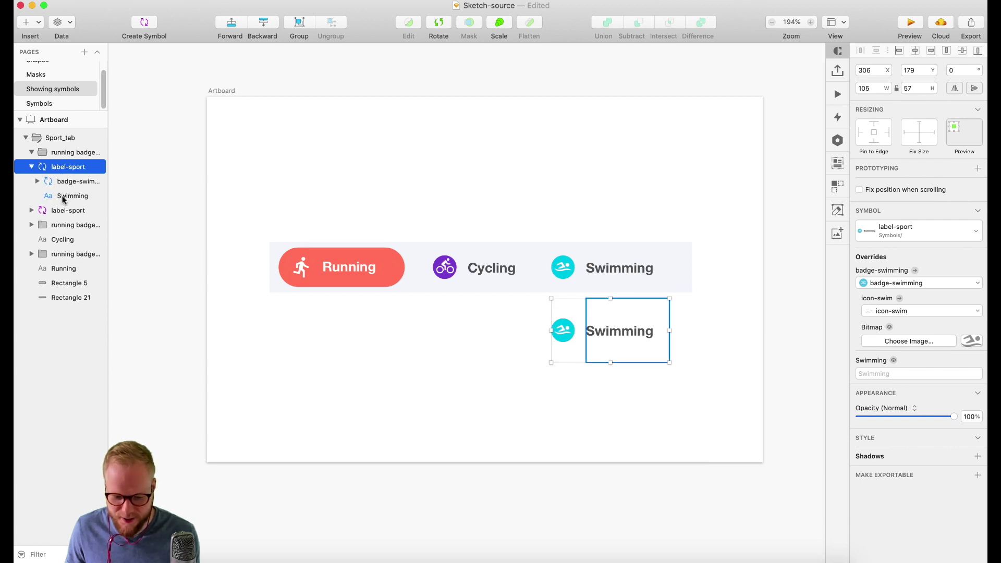
left_click(31, 167)
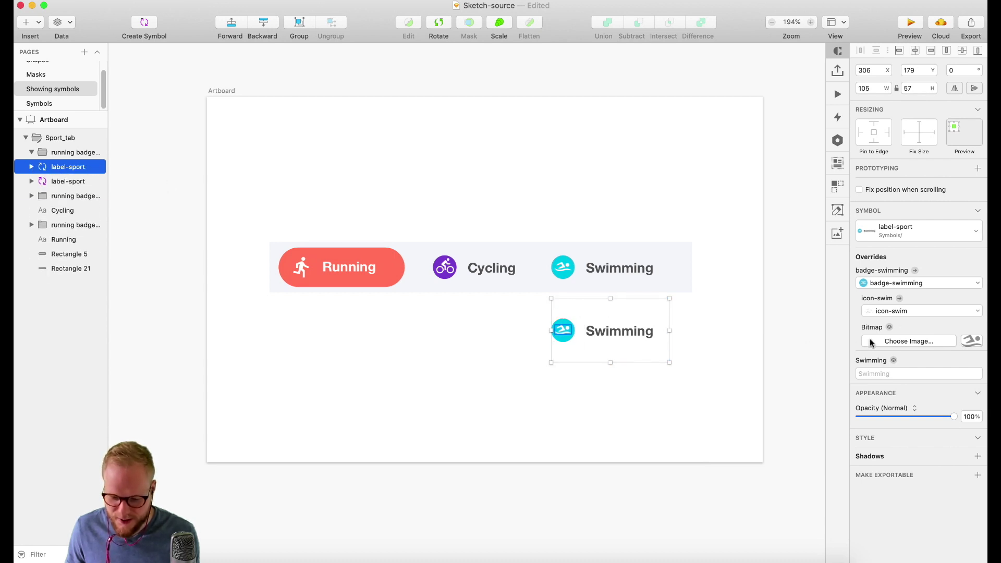
left_click(924, 282)
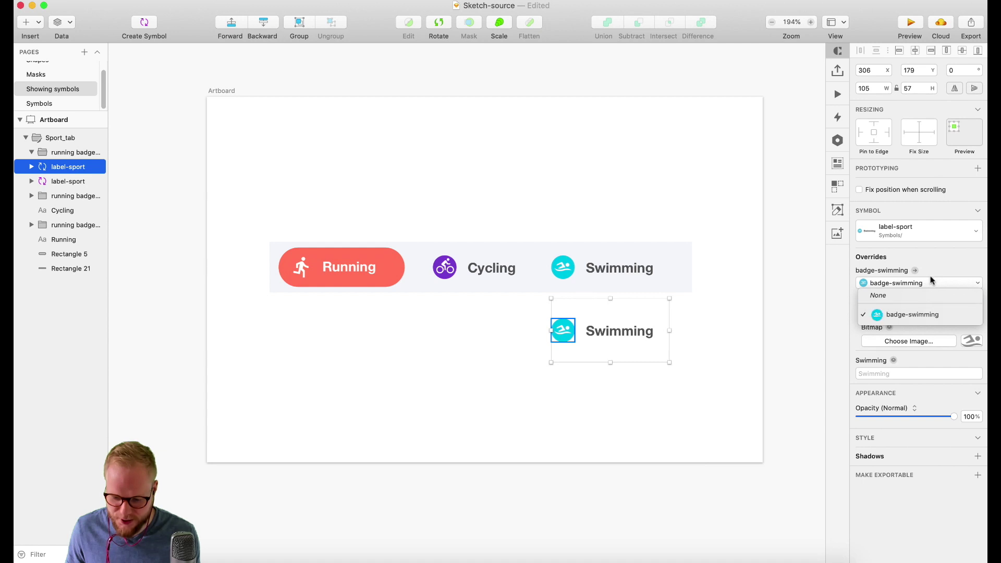
left_click(931, 275)
left_click(910, 310)
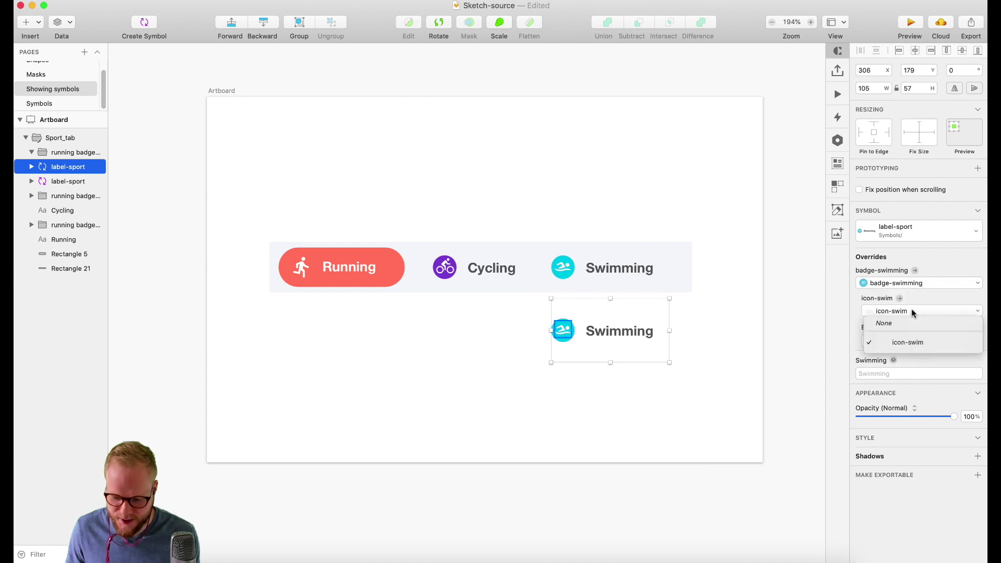
left_click(887, 343)
left_click(926, 282)
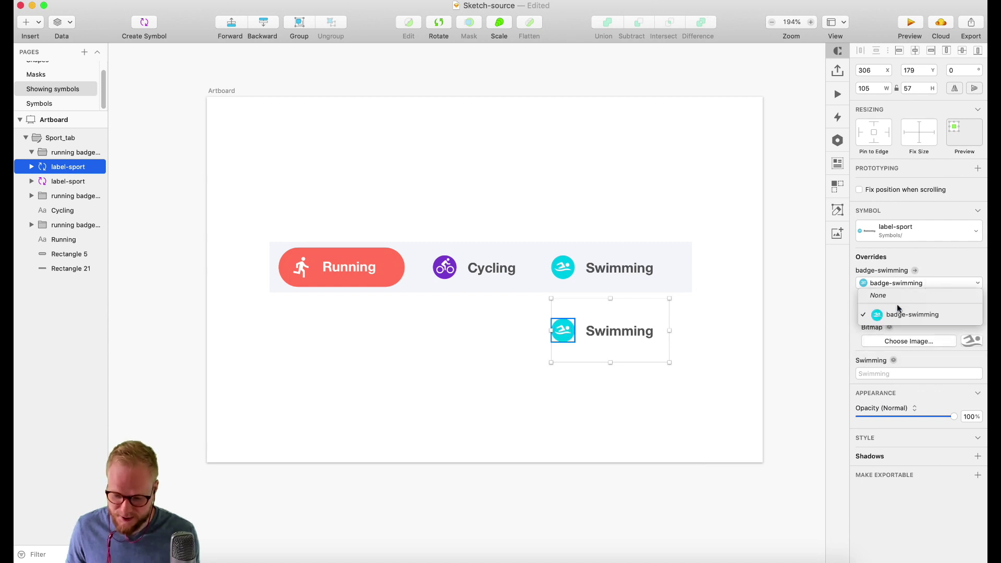
left_click(946, 276)
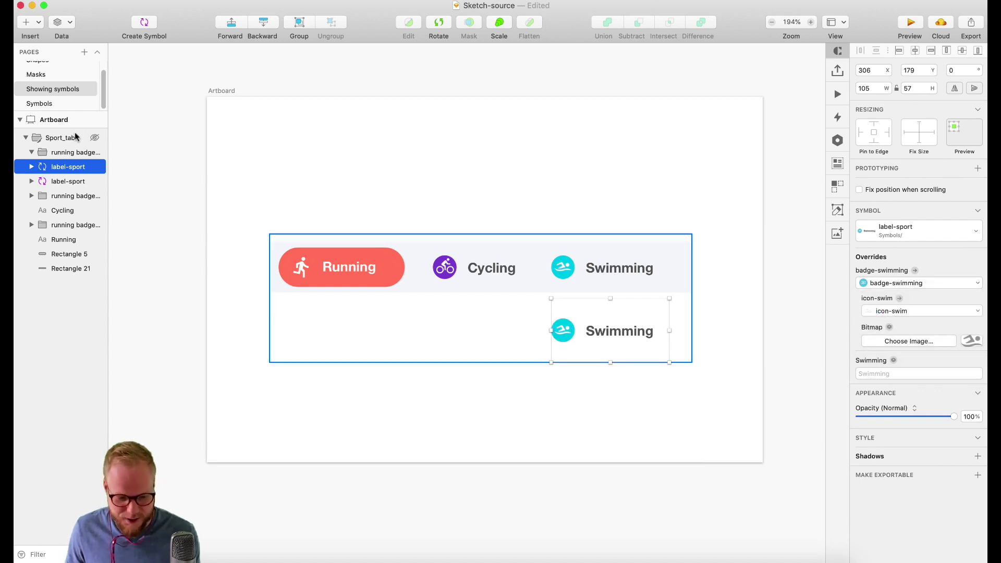
Set the second badge-swimming master's circle fill to #5F5F5F, then return to Showing symbols
left_click(50, 102)
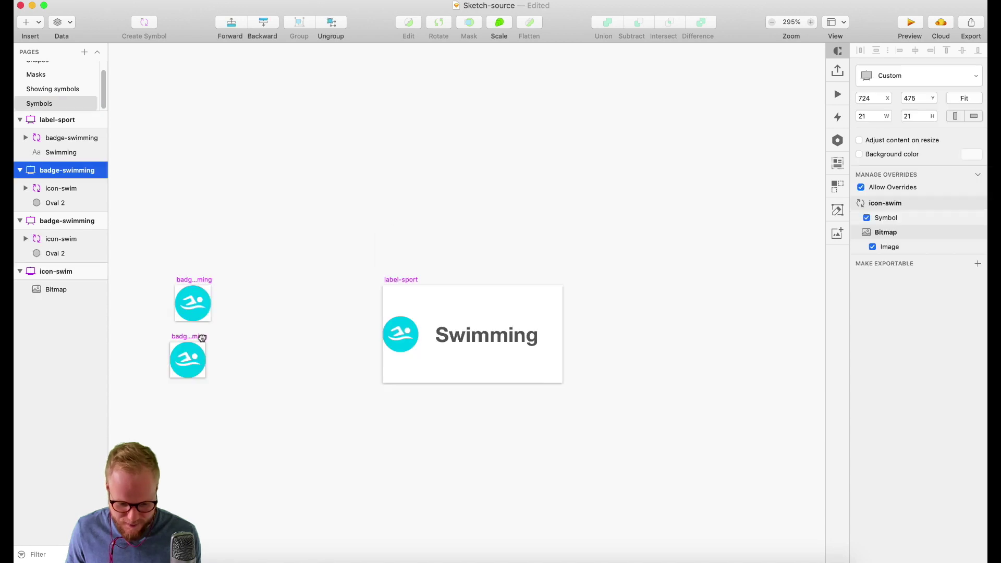
left_click_drag(202, 337, 203, 340)
left_click(198, 374)
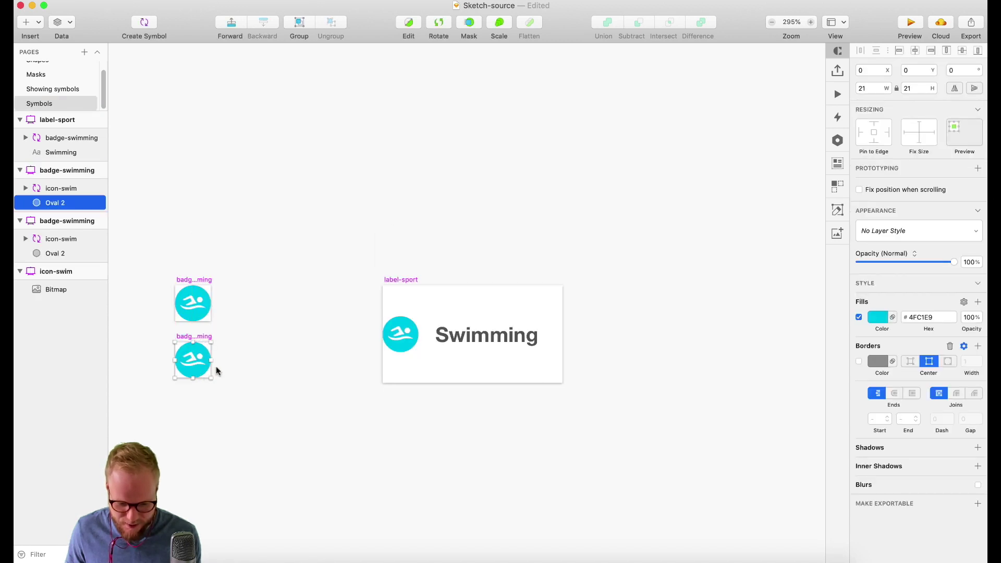
left_click(880, 320)
left_click_drag(886, 393, 851, 423)
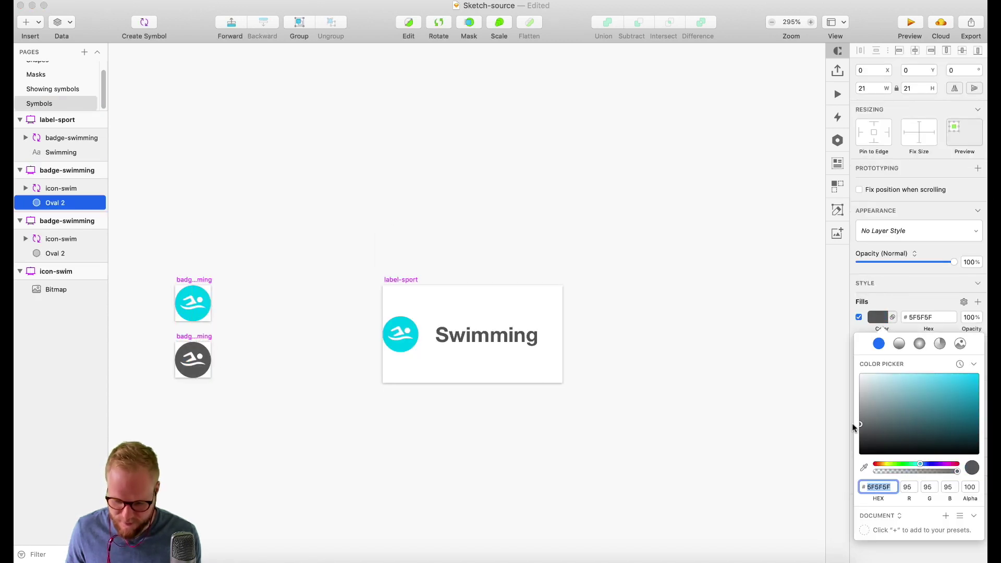
left_click(563, 194)
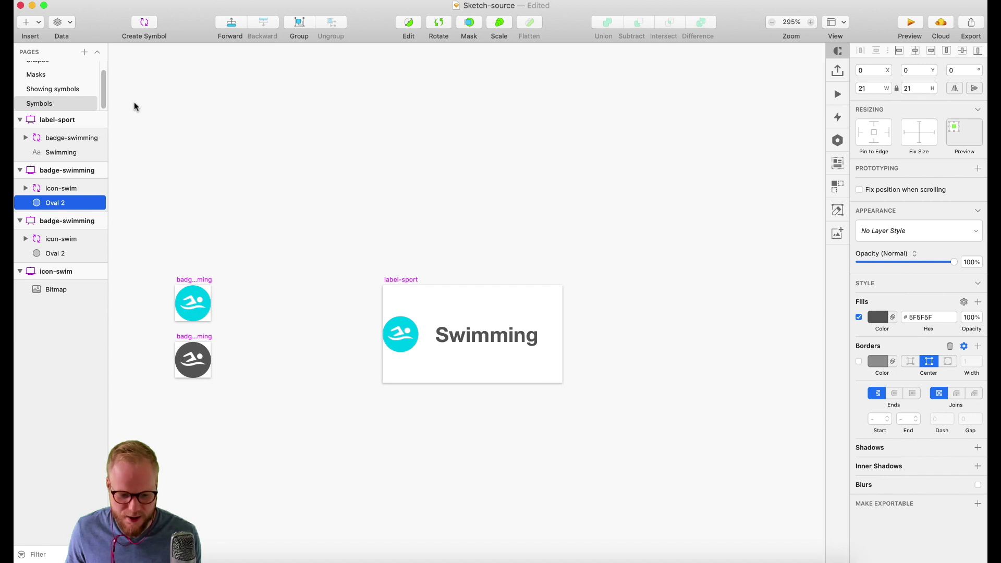
left_click(54, 89)
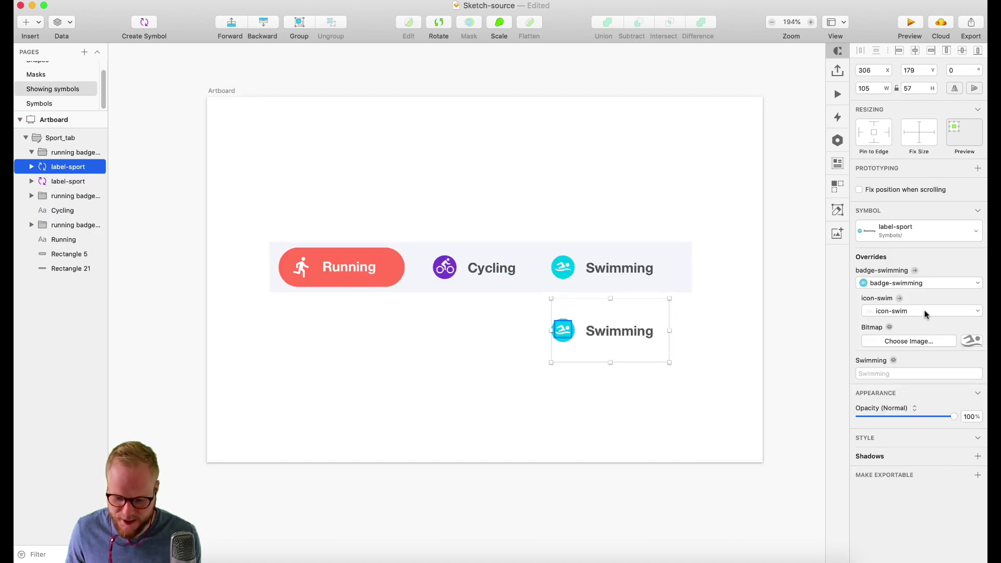
Override the lower label with the dark grey badge and the text 'Triathlon'
left_click(918, 285)
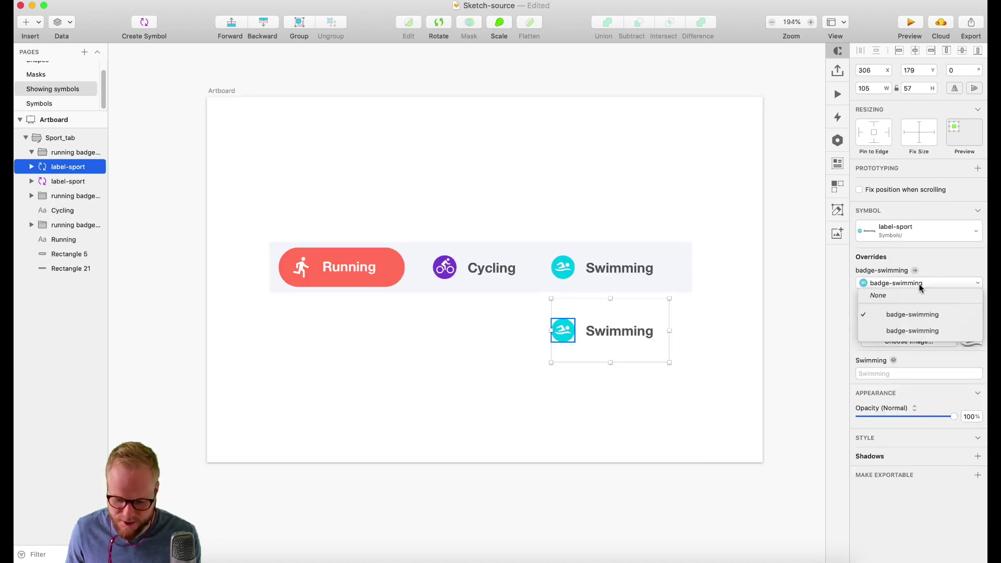
left_click(895, 332)
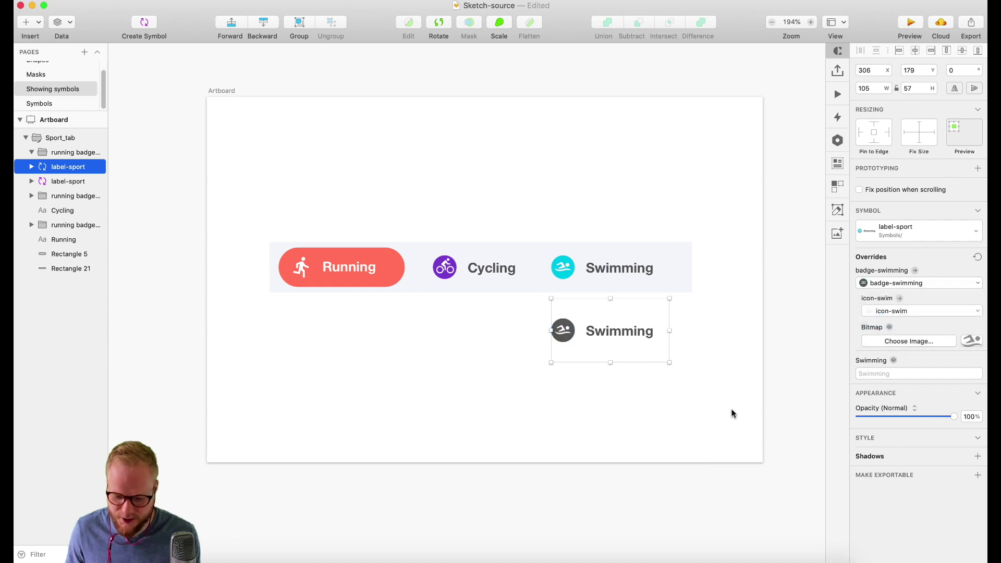
left_click(891, 372)
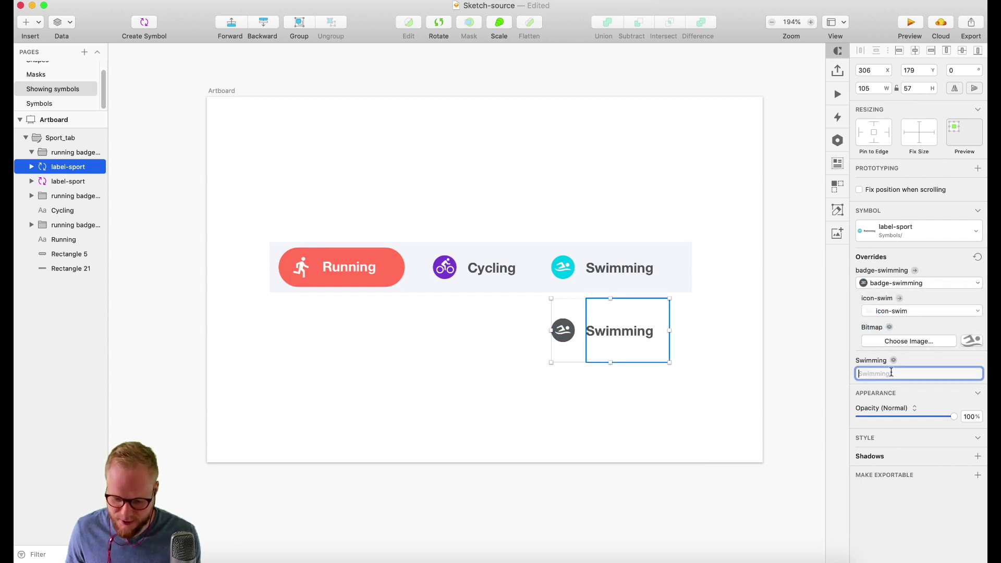
type("Tri")
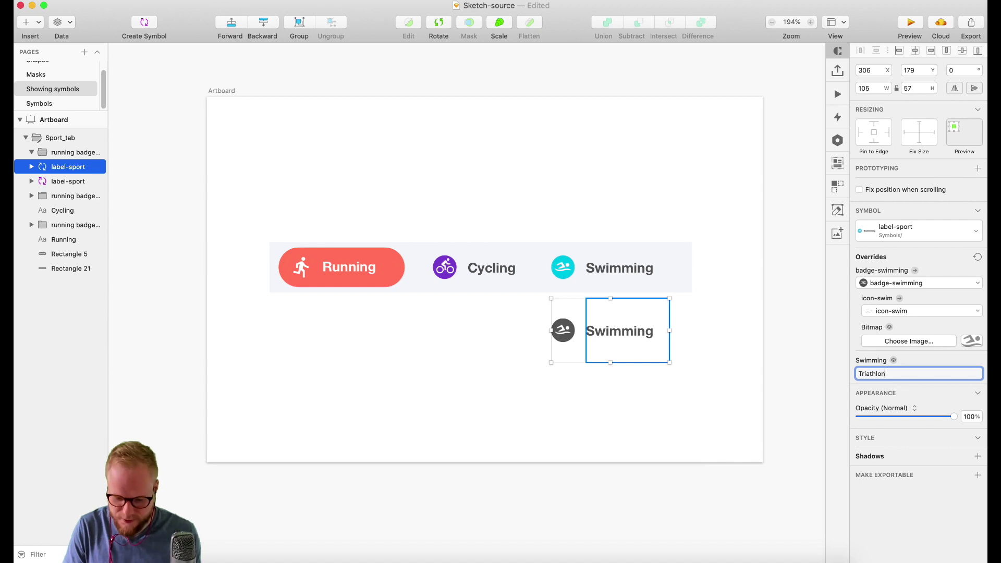
type("athlon")
key("Return")
Open the image chooser for the Triathlon label's icon bitmap
left_click(611, 329)
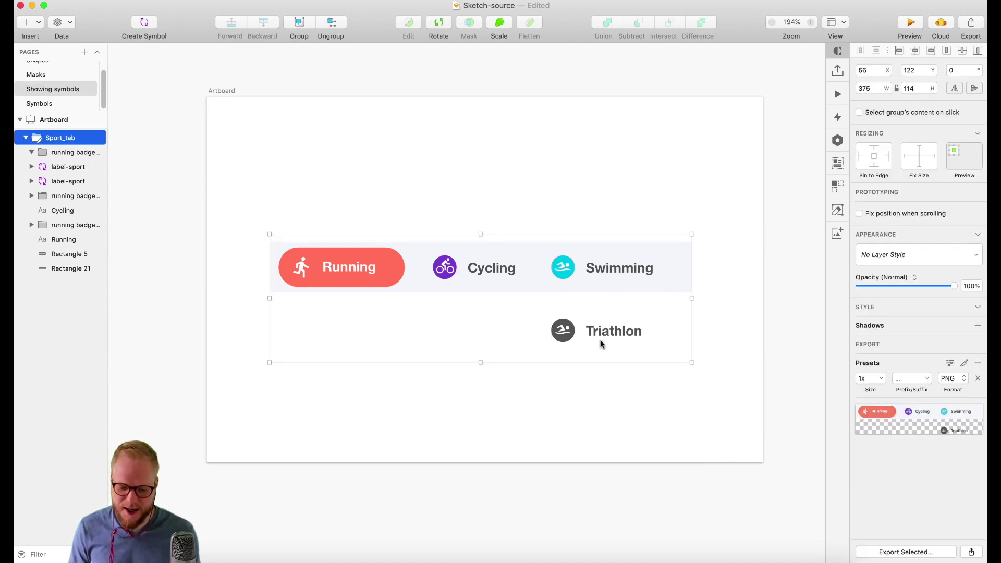
double_click(599, 343)
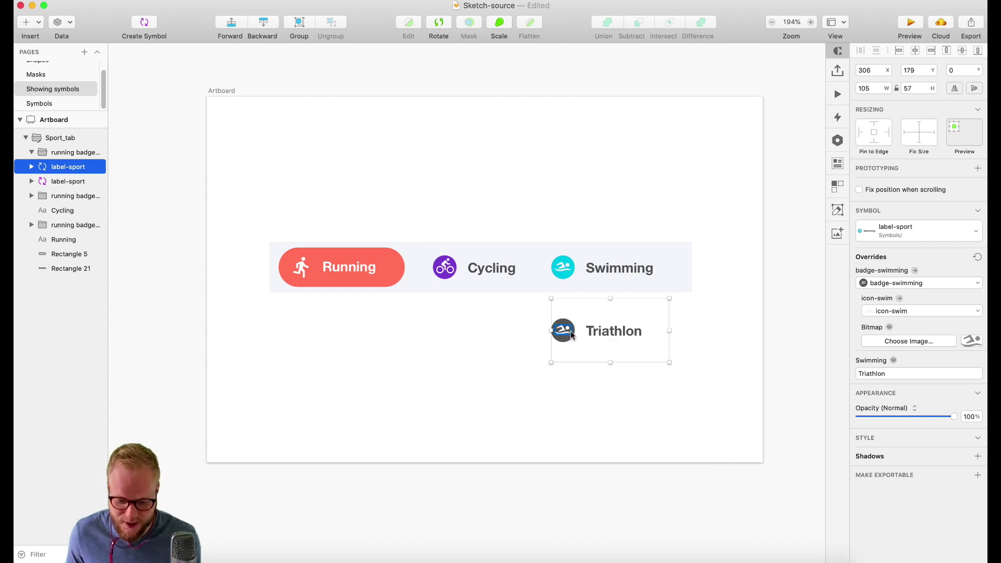
left_click(912, 342)
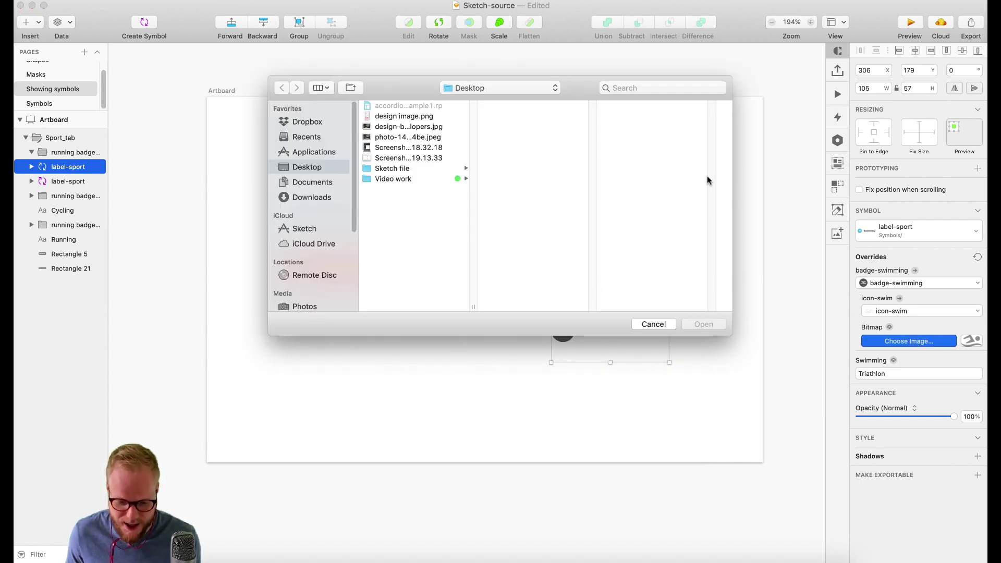
Cancel the image chooser and move the Triathlon label up from Y 179 to 174
left_click(653, 325)
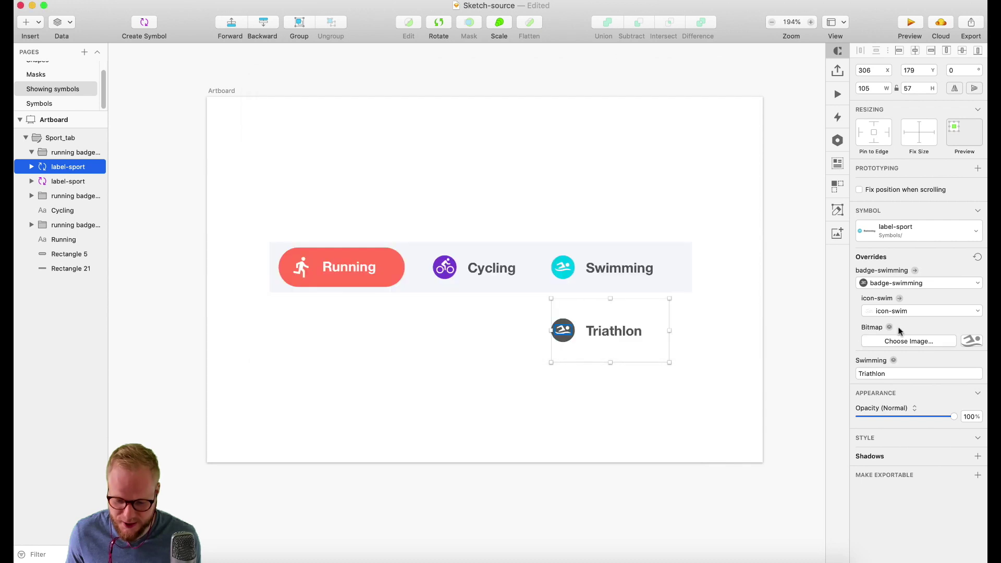
left_click(601, 300)
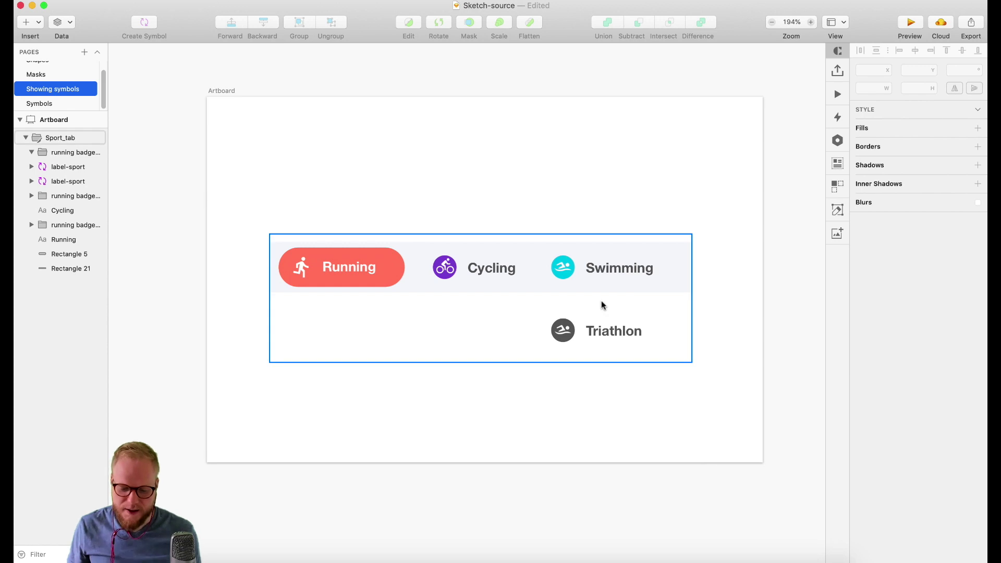
double_click(610, 336)
left_click_drag(620, 337, 621, 332)
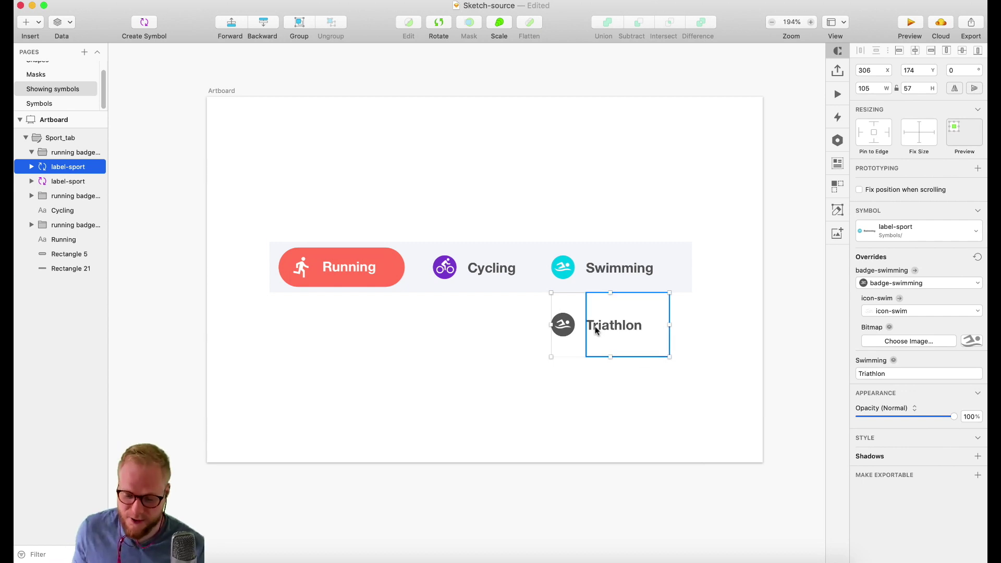
left_click(364, 268)
Duplicate the Triathlon label and place the copy below it
left_click(306, 251, "shift")
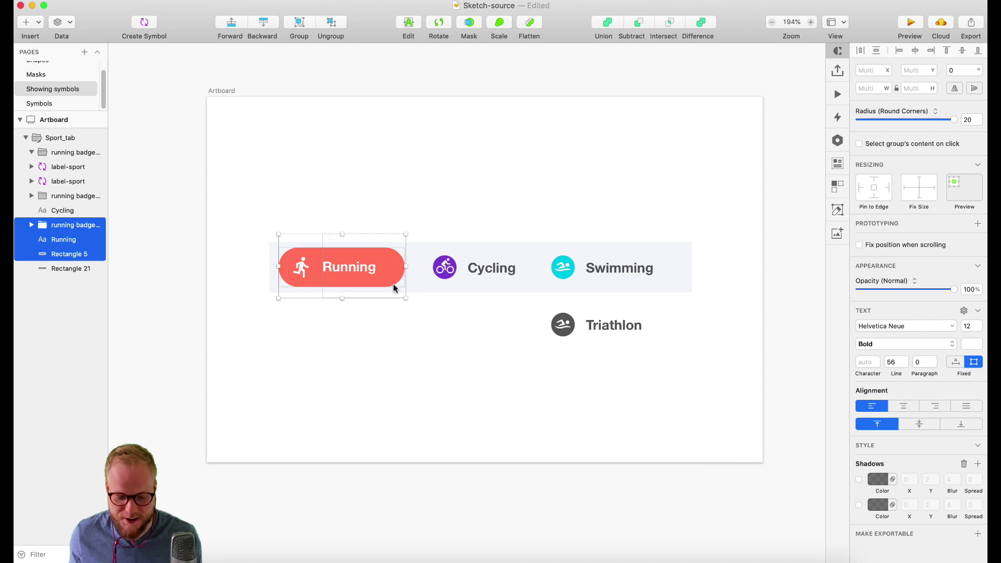
left_click(446, 374)
left_click(638, 331)
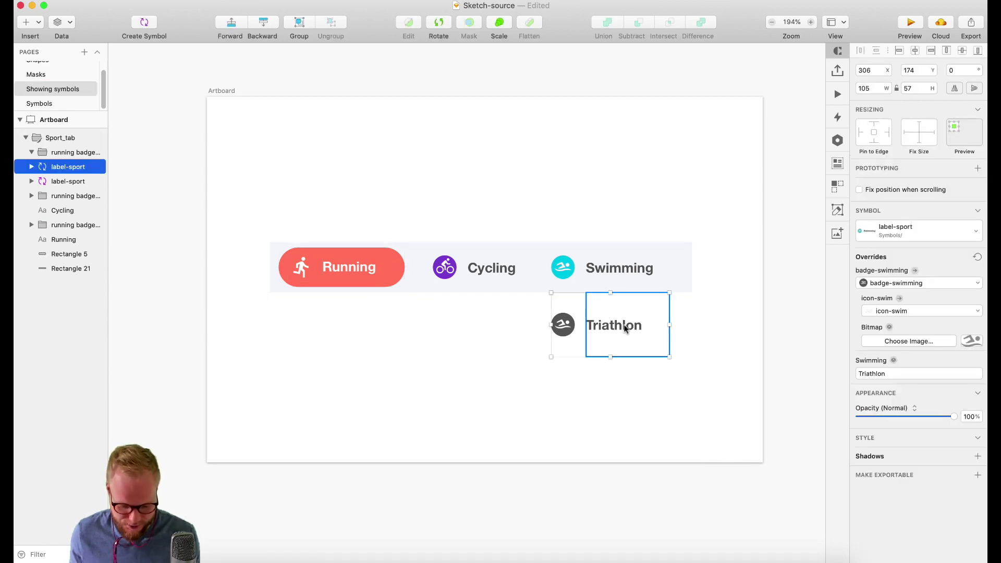
key("super+d")
left_click_drag(623, 327, 622, 388)
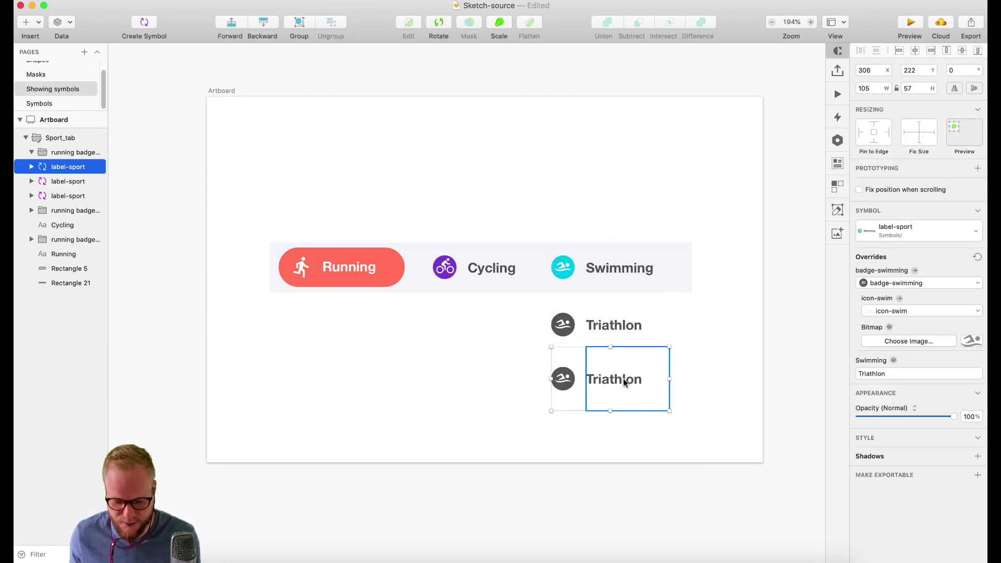
Change the copy's text override to 'Diving'
left_click(39, 103)
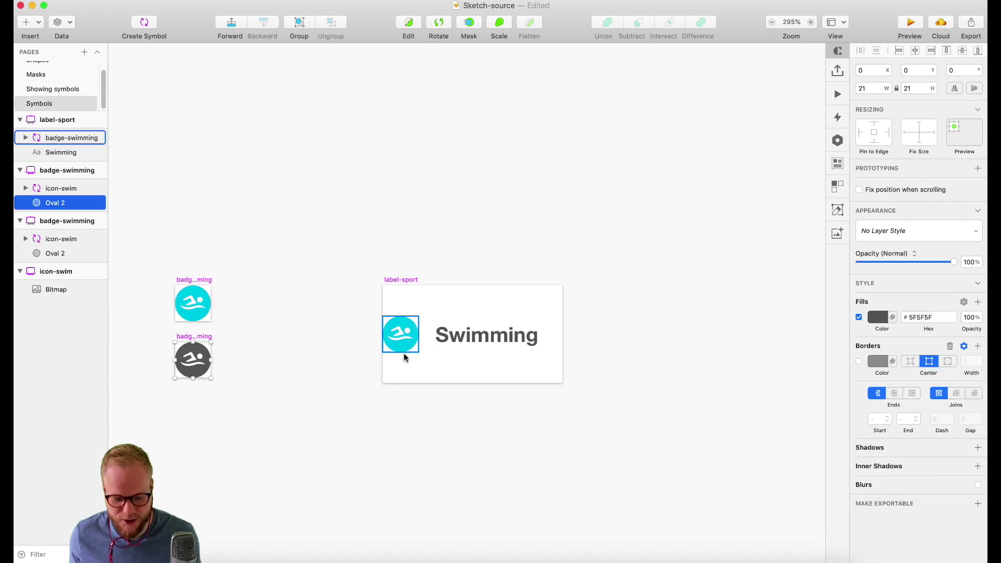
scroll(224, 334, "left", 2)
left_click(59, 88)
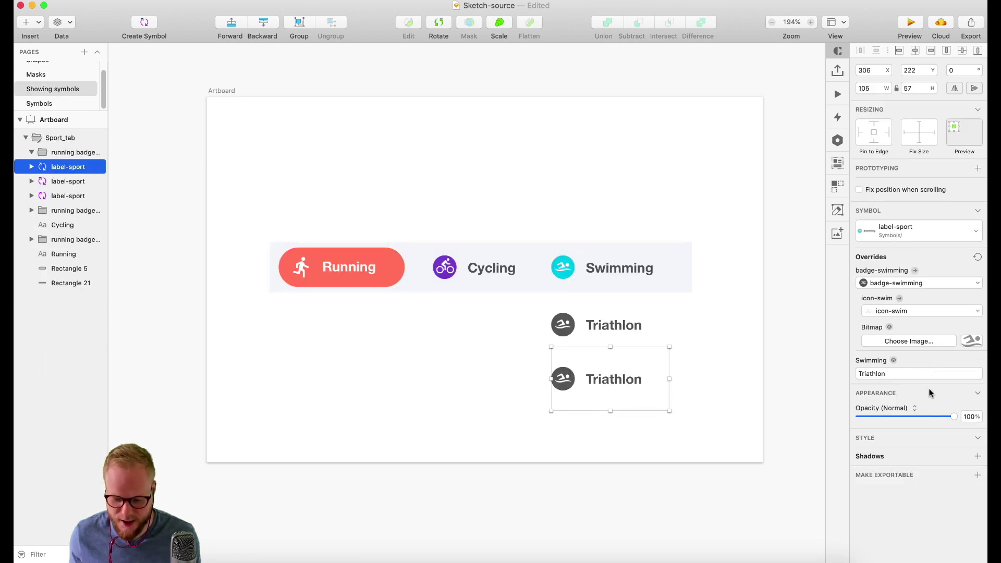
double_click(886, 373)
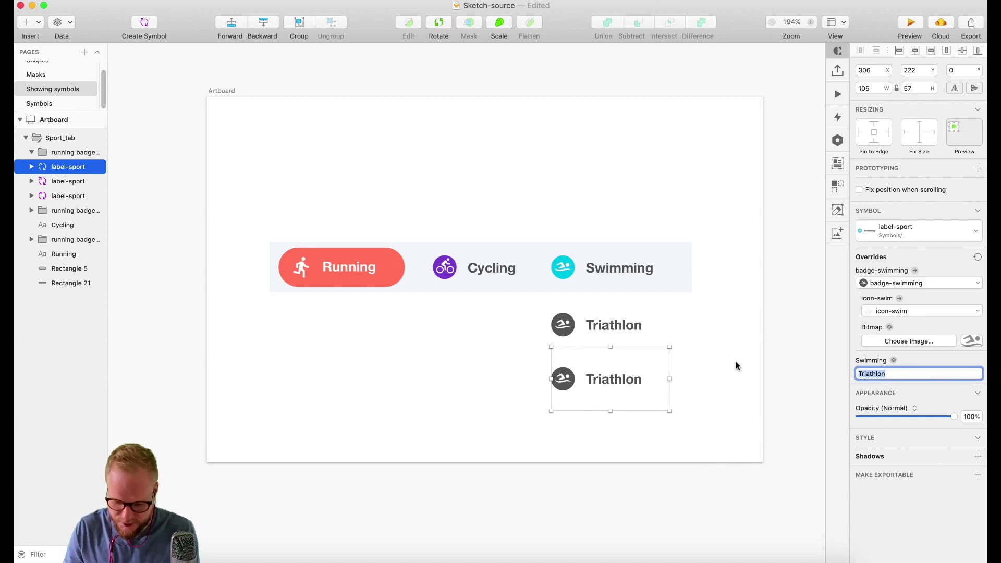
type("Di")
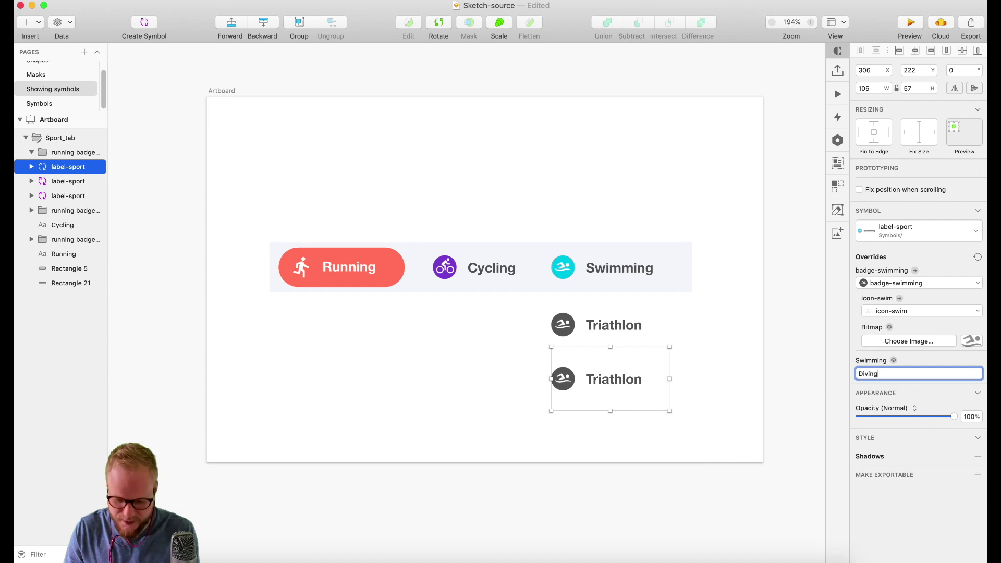
type("ving")
key("Escape")
Remove the swimmer icon from the Triathlon label's badge via its icon override
left_click(610, 324)
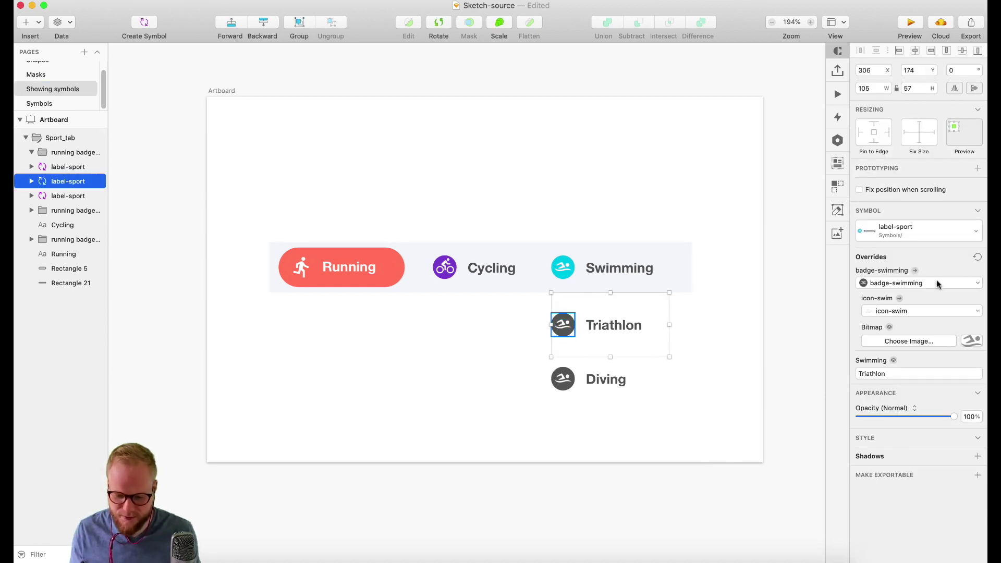
left_click(915, 309)
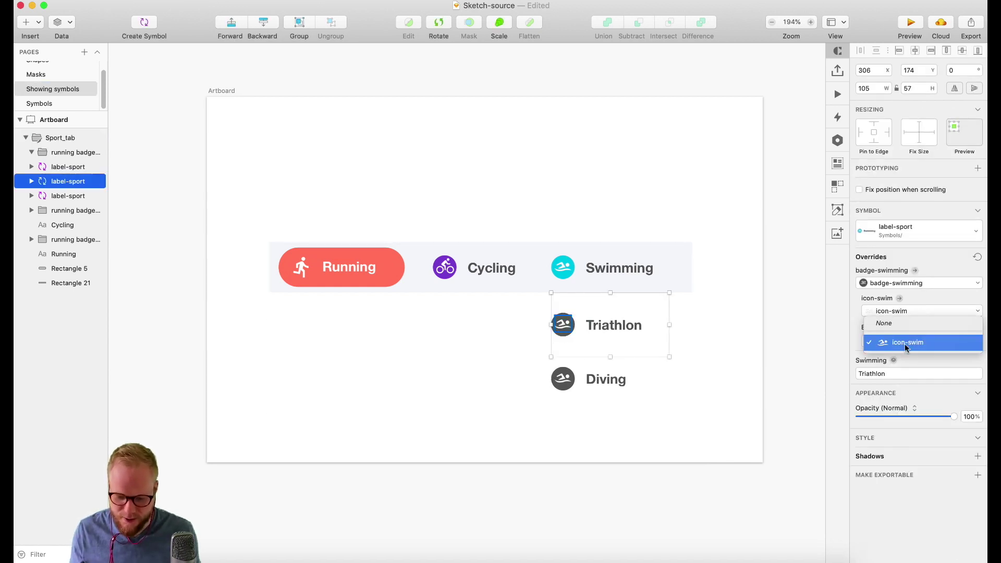
left_click(903, 324)
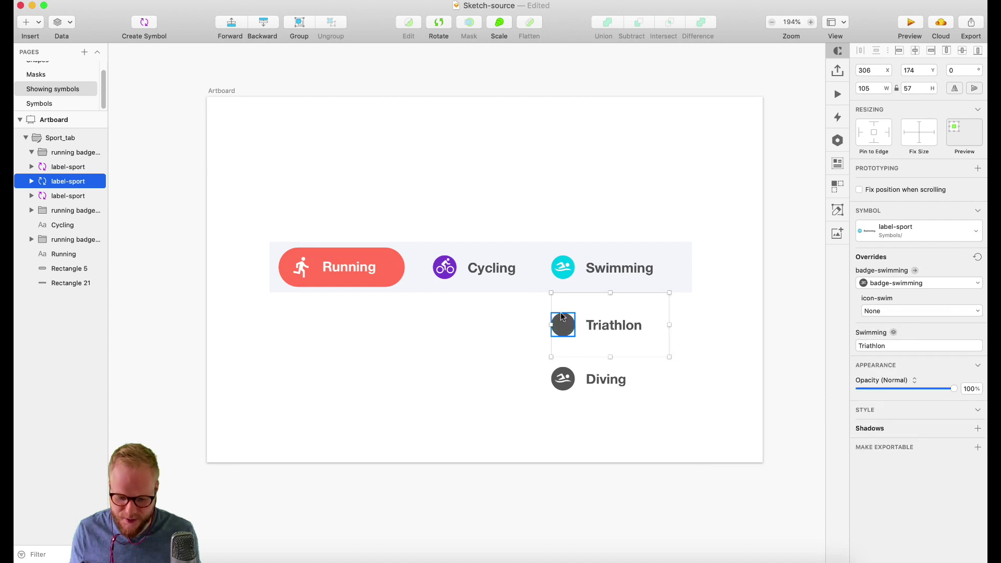
left_click(938, 311)
left_click(902, 339)
left_click(590, 276)
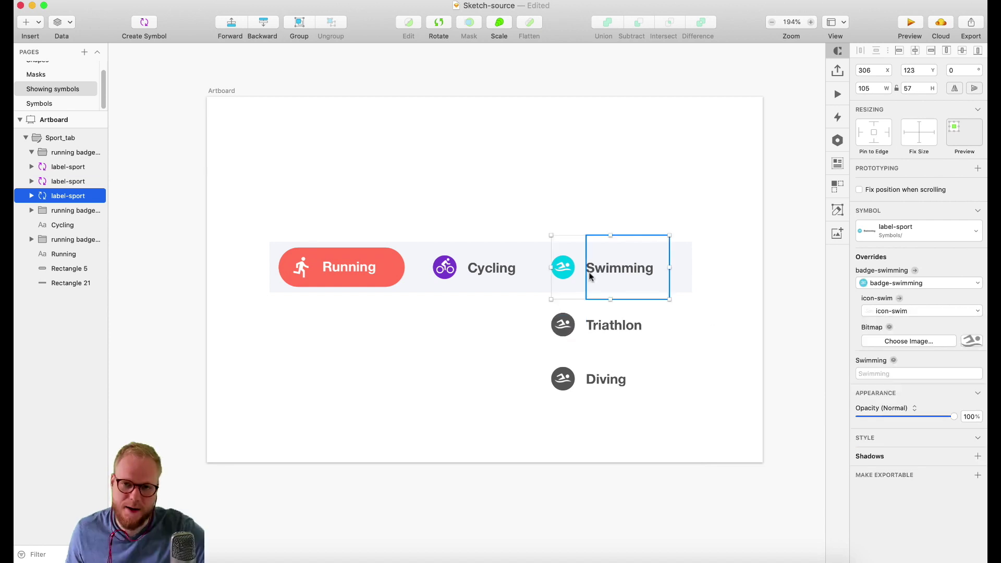